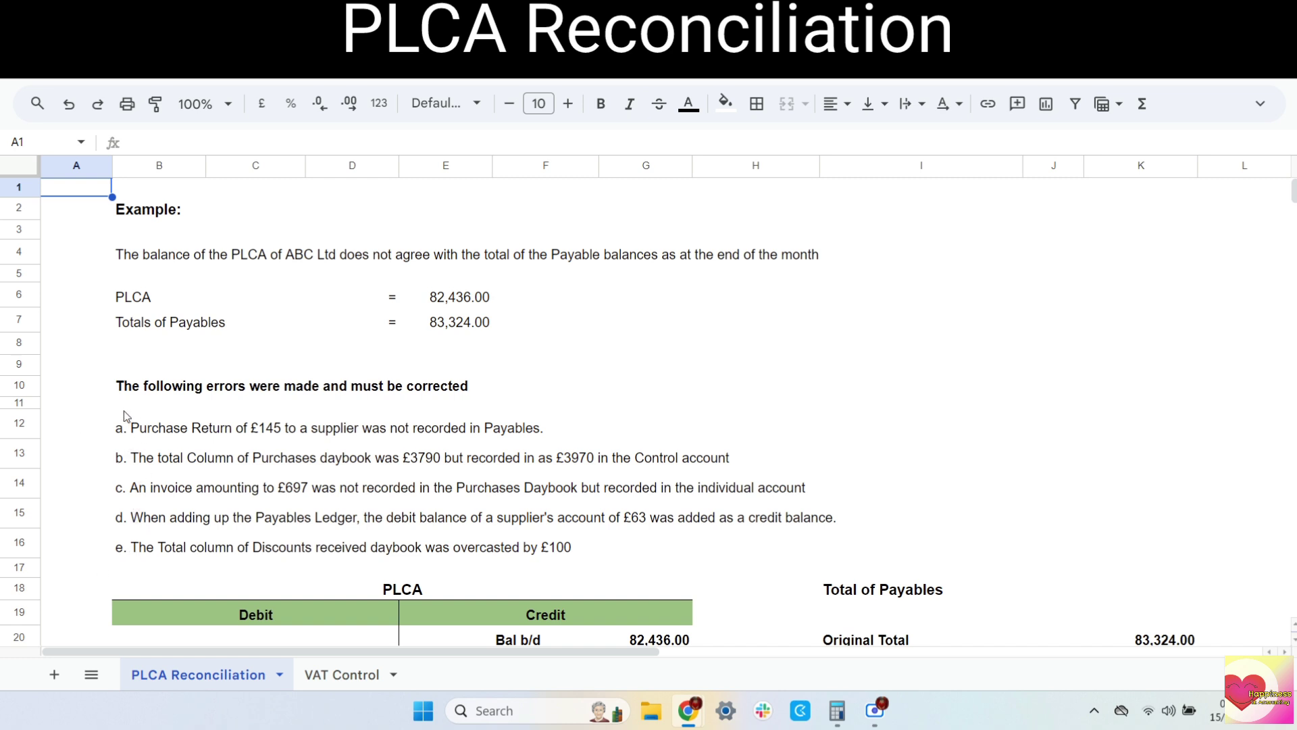
Record the unrecorded purchases return in the first Total of Payables adjustment row as "Purchases return" with -145
scroll(892, 385, down, 2)
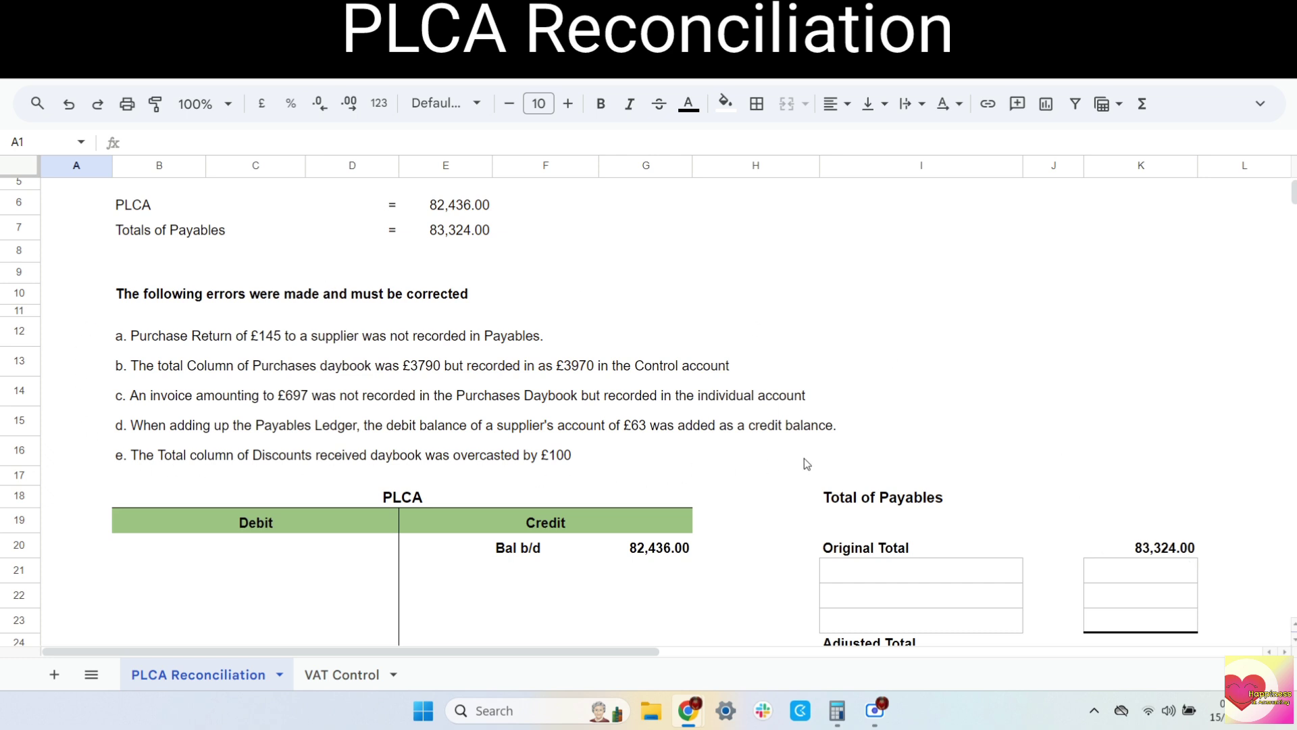
scroll(1003, 301, down, 2)
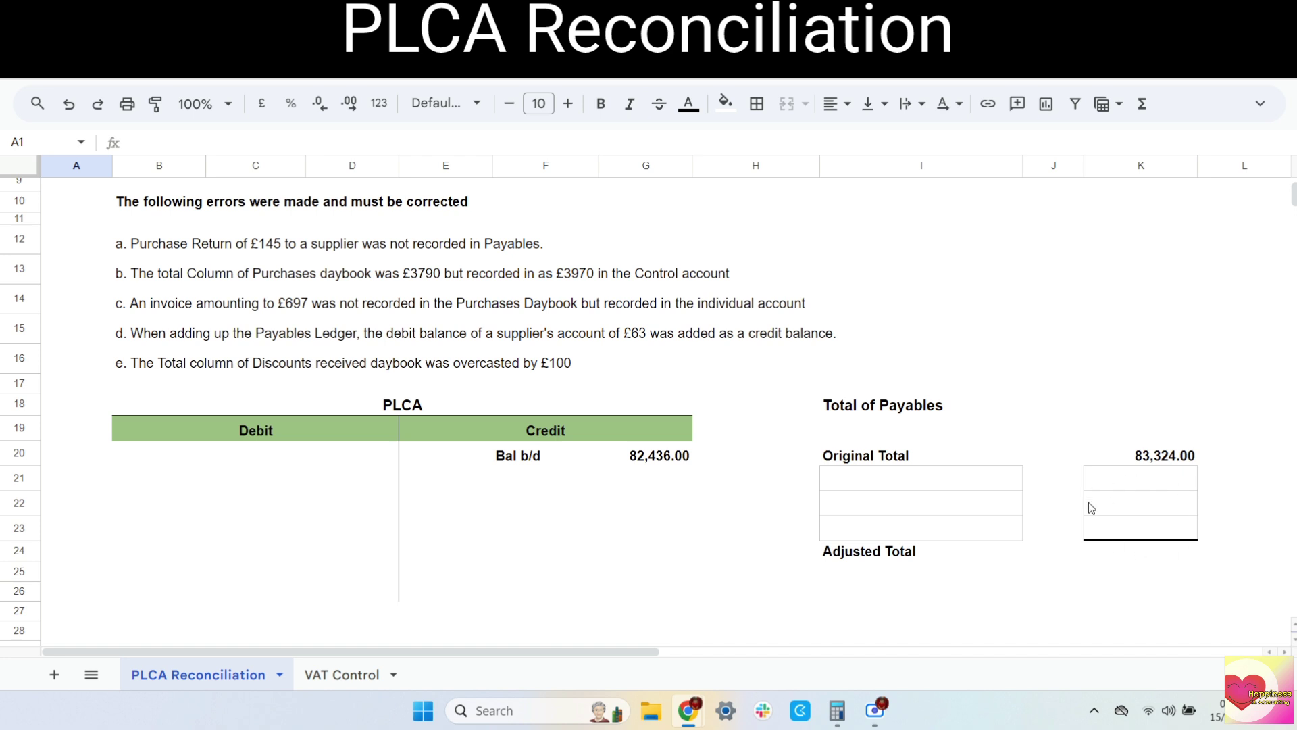
click(1178, 481)
text(-145)
key(Left)
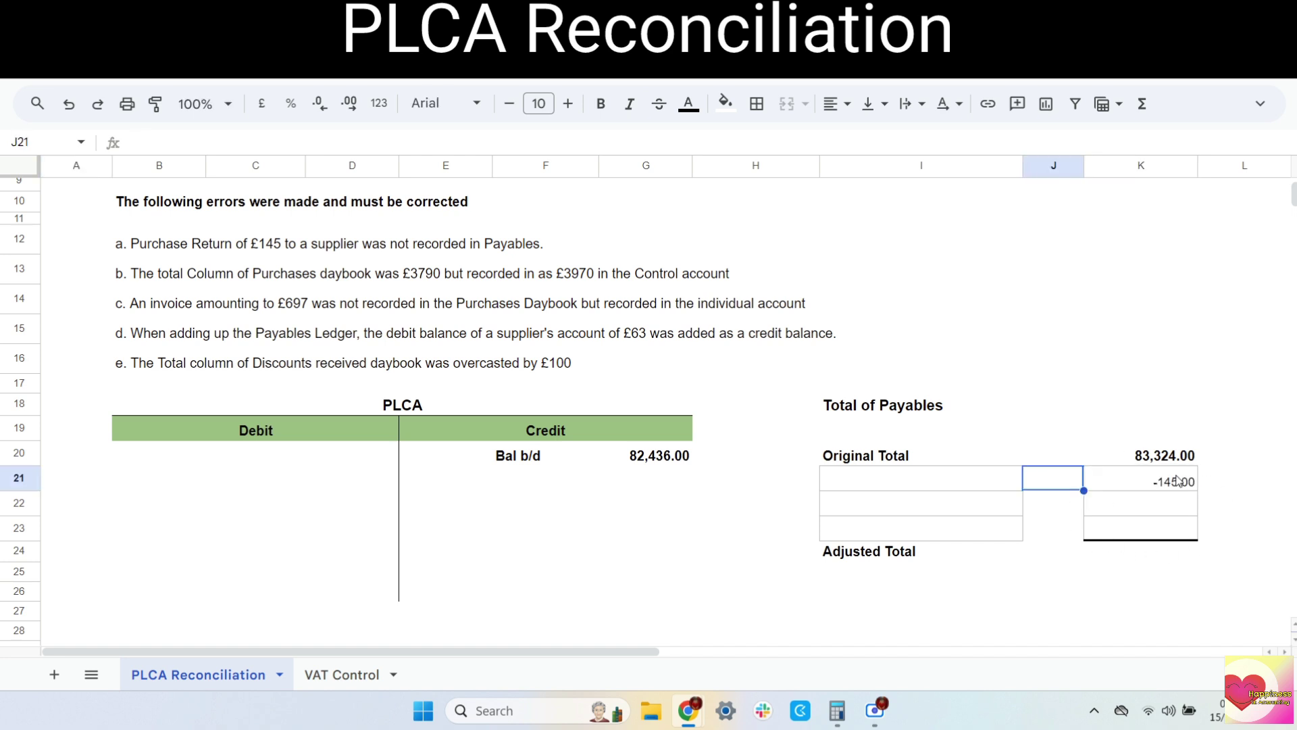
key(Left)
text(Purc)
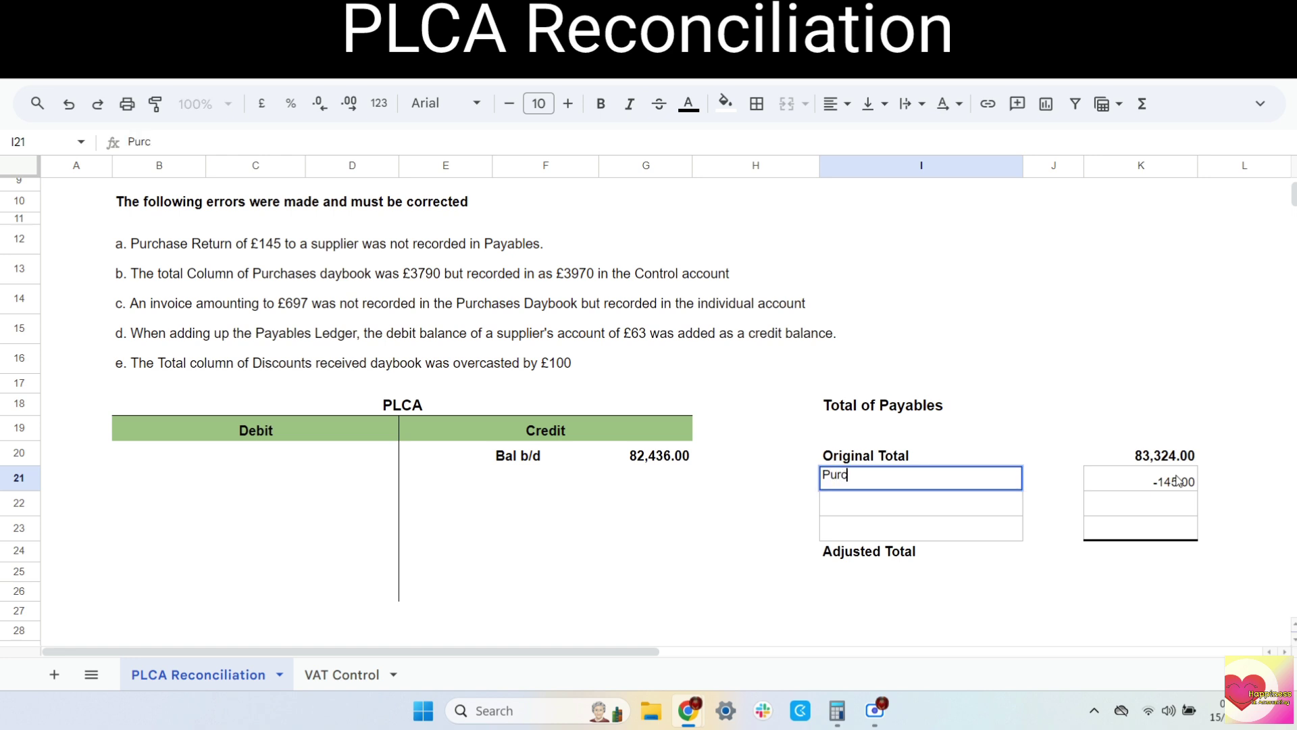
text(hases return)
key(Return)
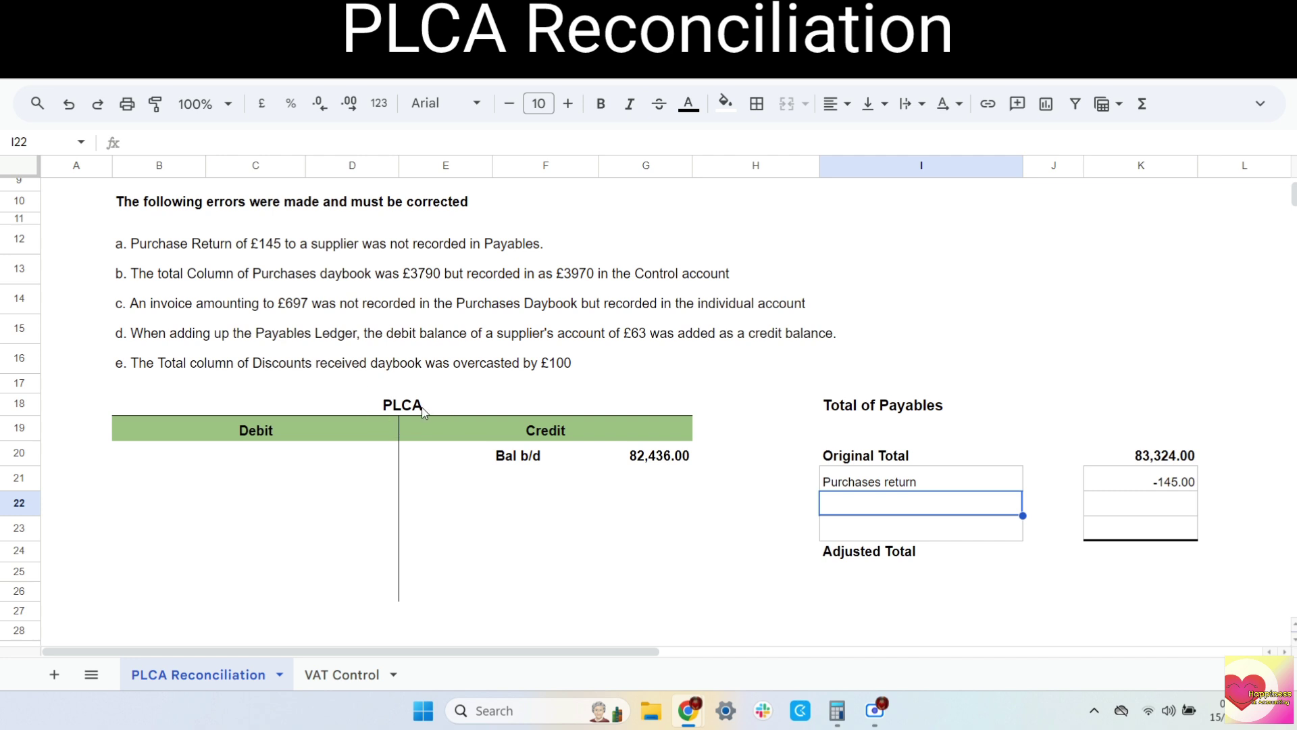
Calculate 3790 - 3970 in Calculator and enter the correction on the PLCA debit side as PDB with 180
click(836, 713)
text(3790 - 3970)
key(Return)
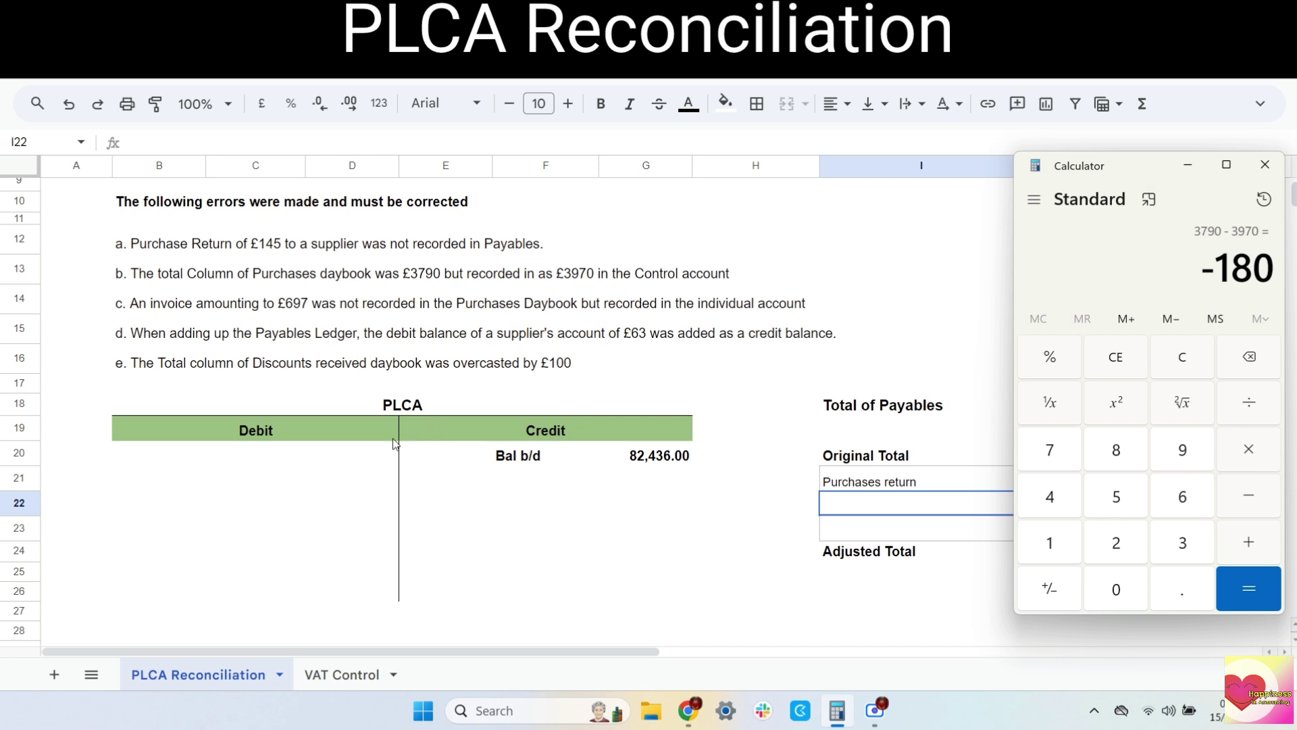
click(369, 454)
text(180)
key(Left)
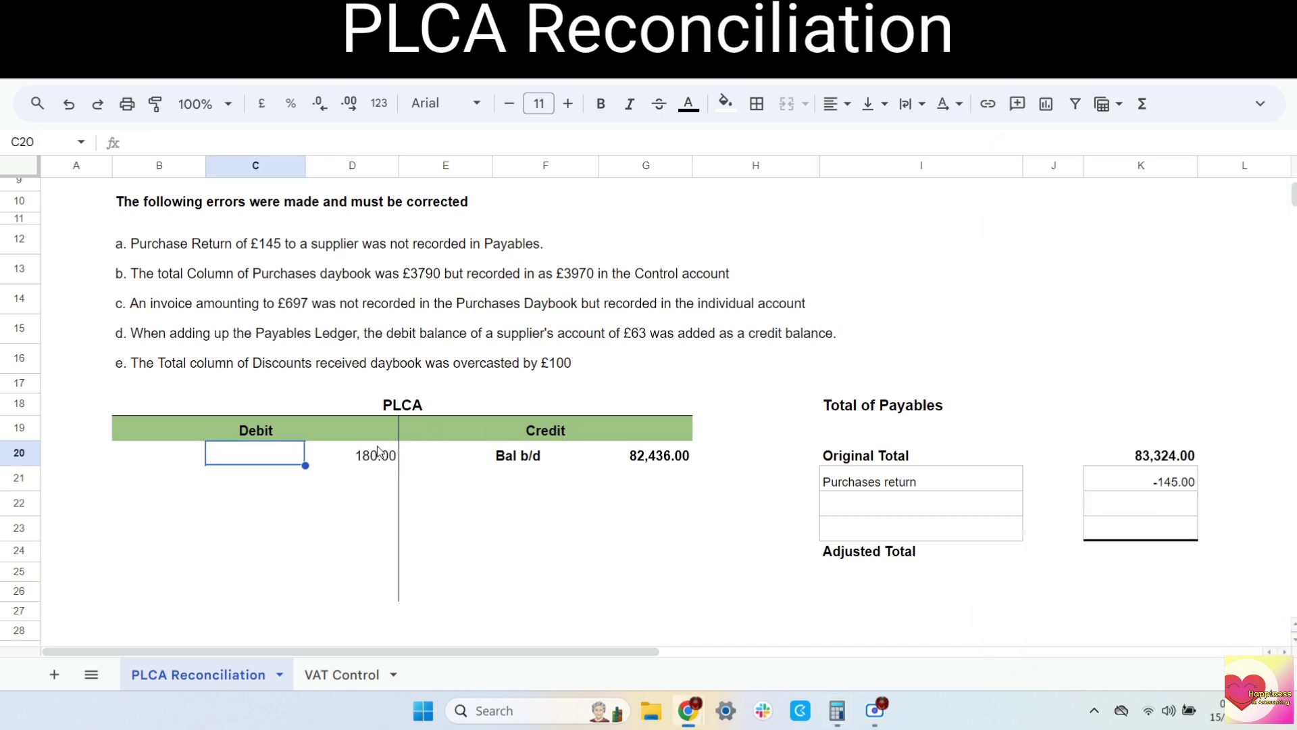
text(PDB)
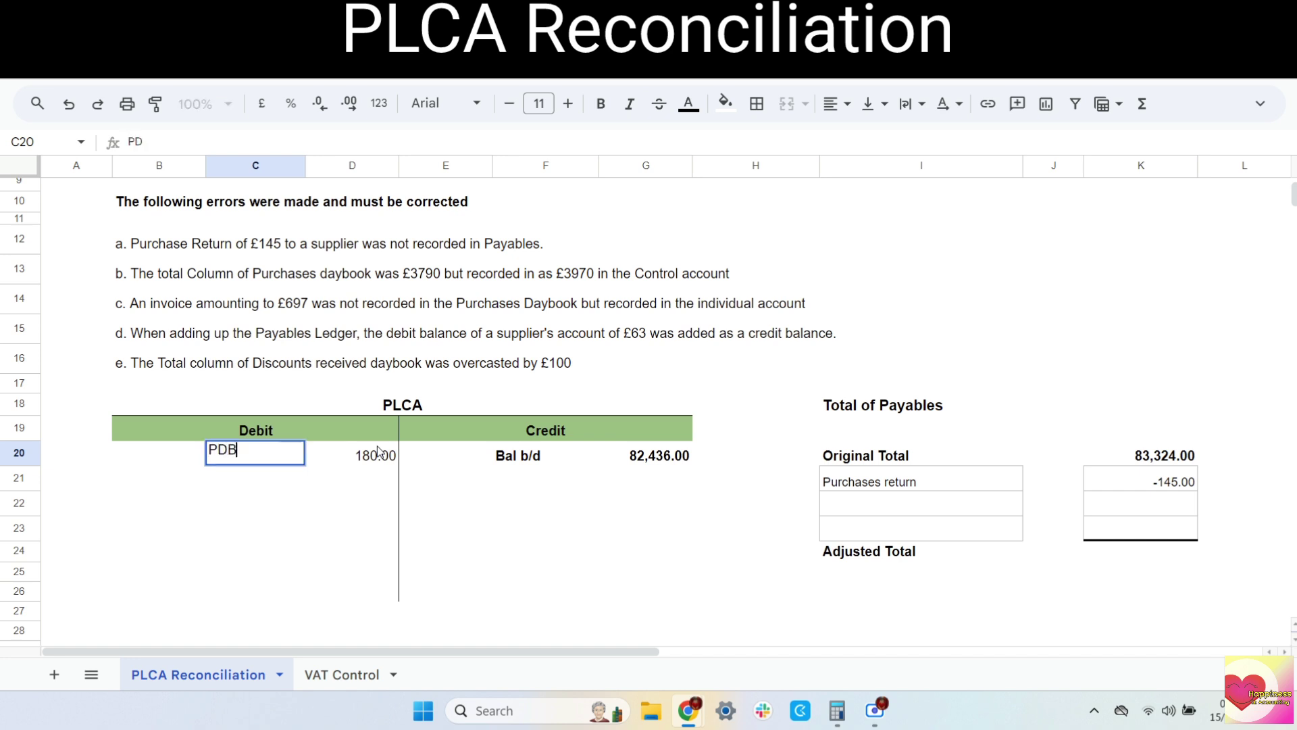
key(Return)
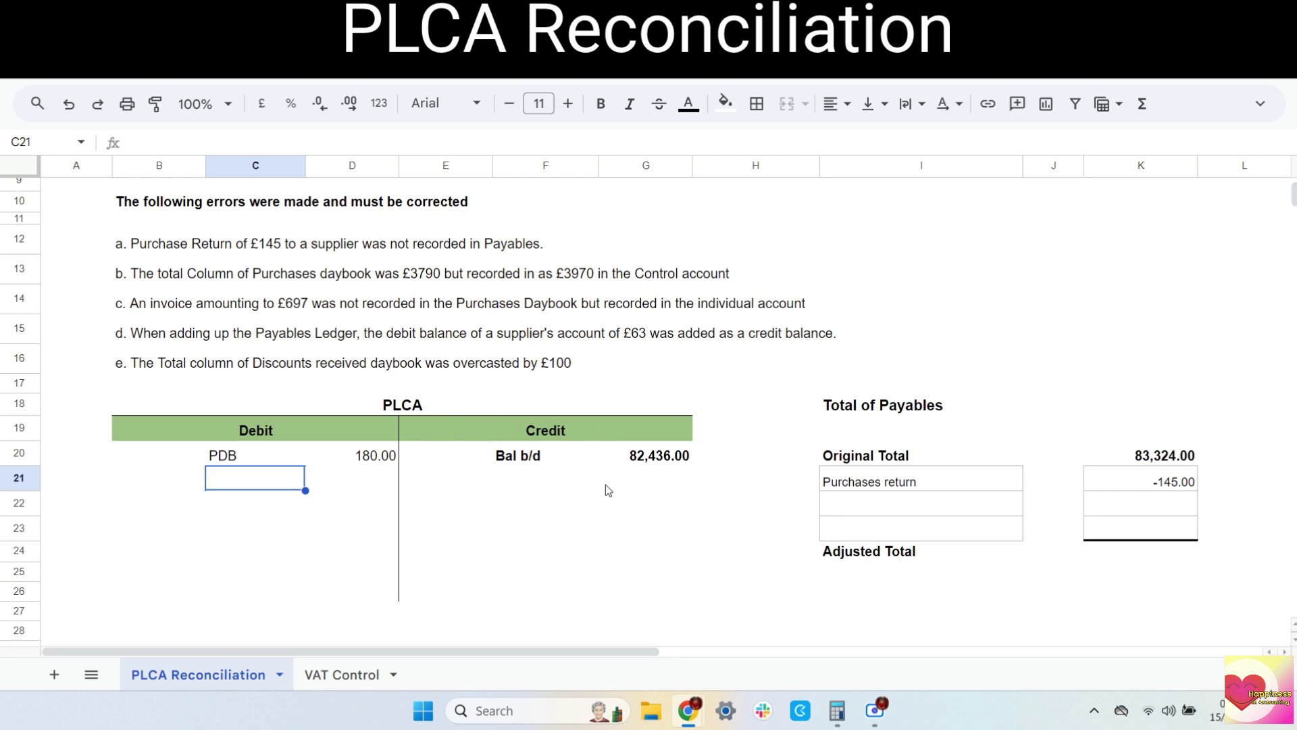
Enter the omitted invoice on the PLCA credit side below Bal b/d as PDB with 697
click(661, 484)
text(697)
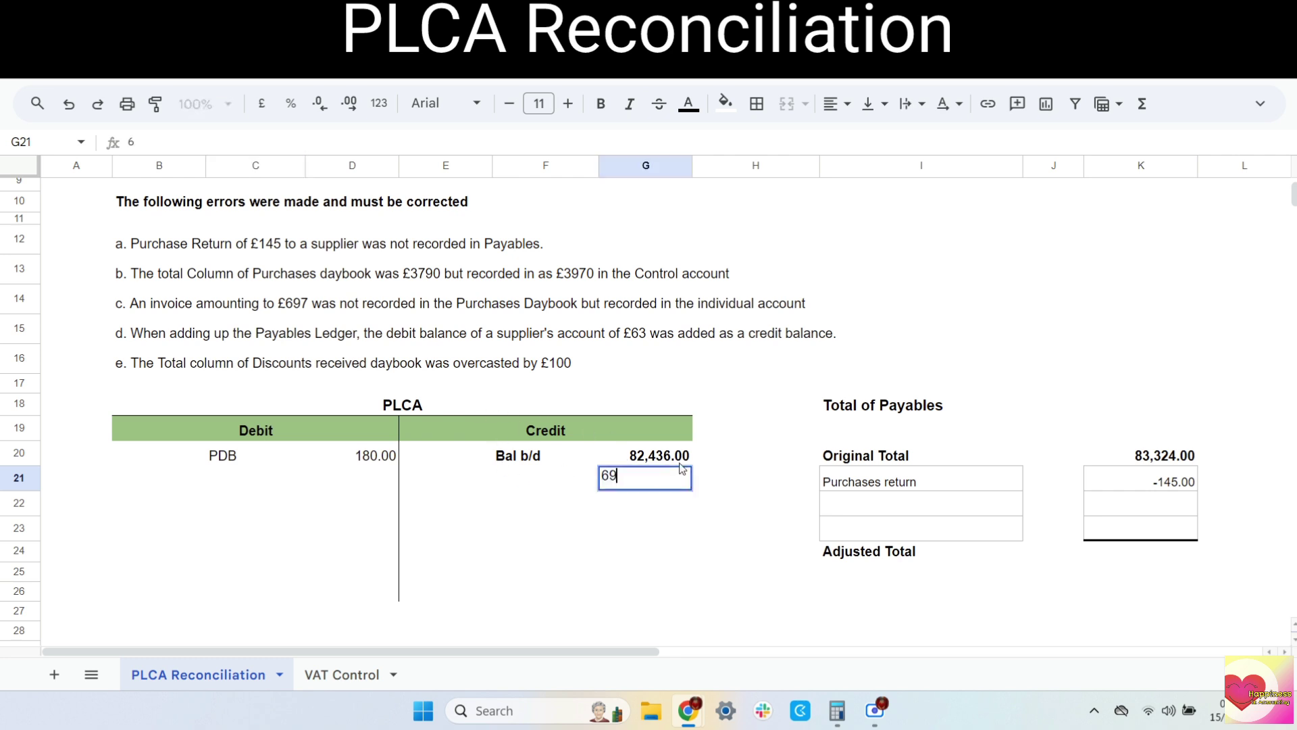
key(Left)
text(PDB)
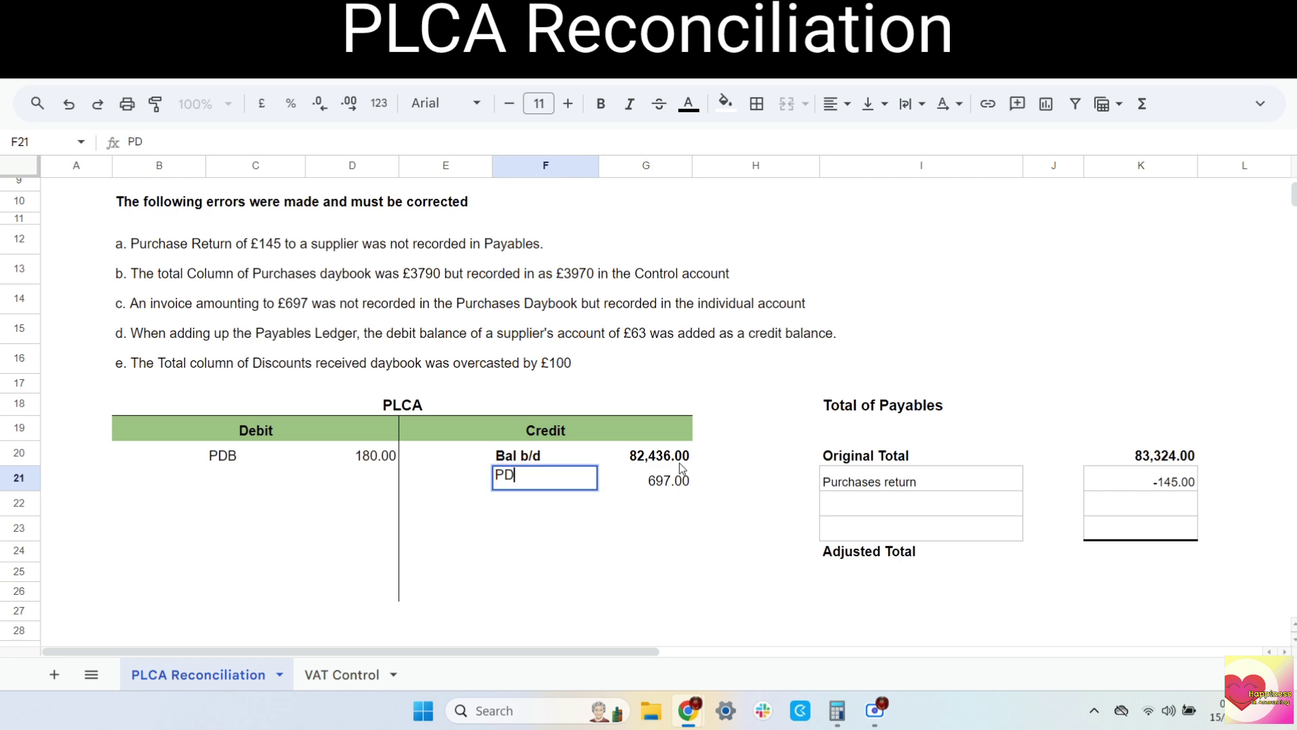
key(Return)
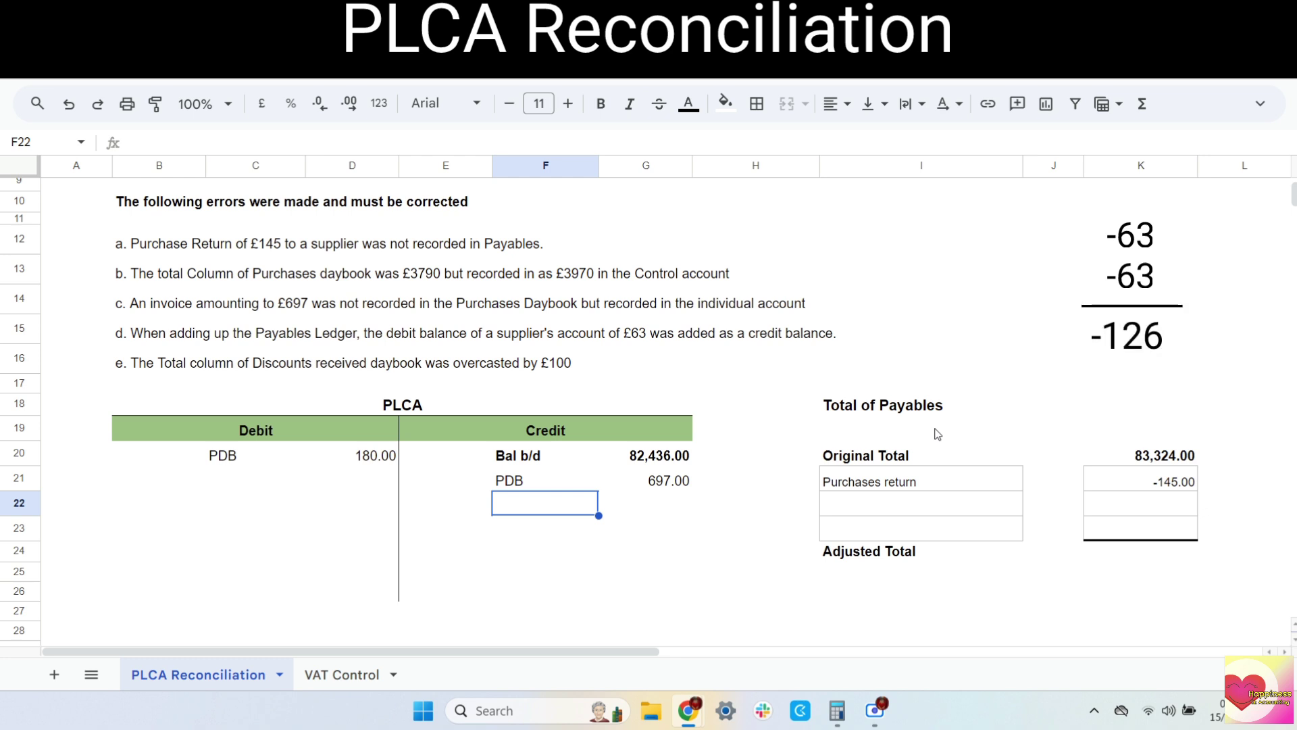
Fill the second Total of Payables adjustment row with "Debit balance entered as Credit" and -126
click(1183, 502)
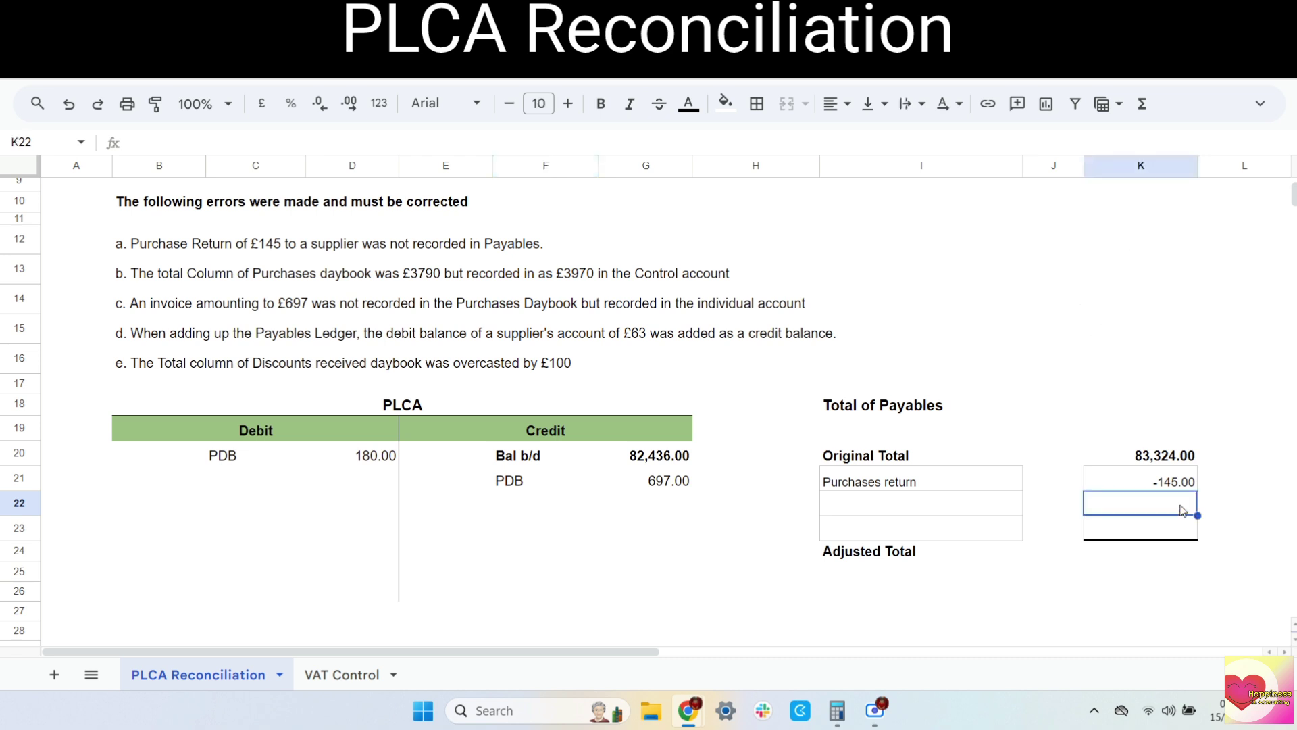
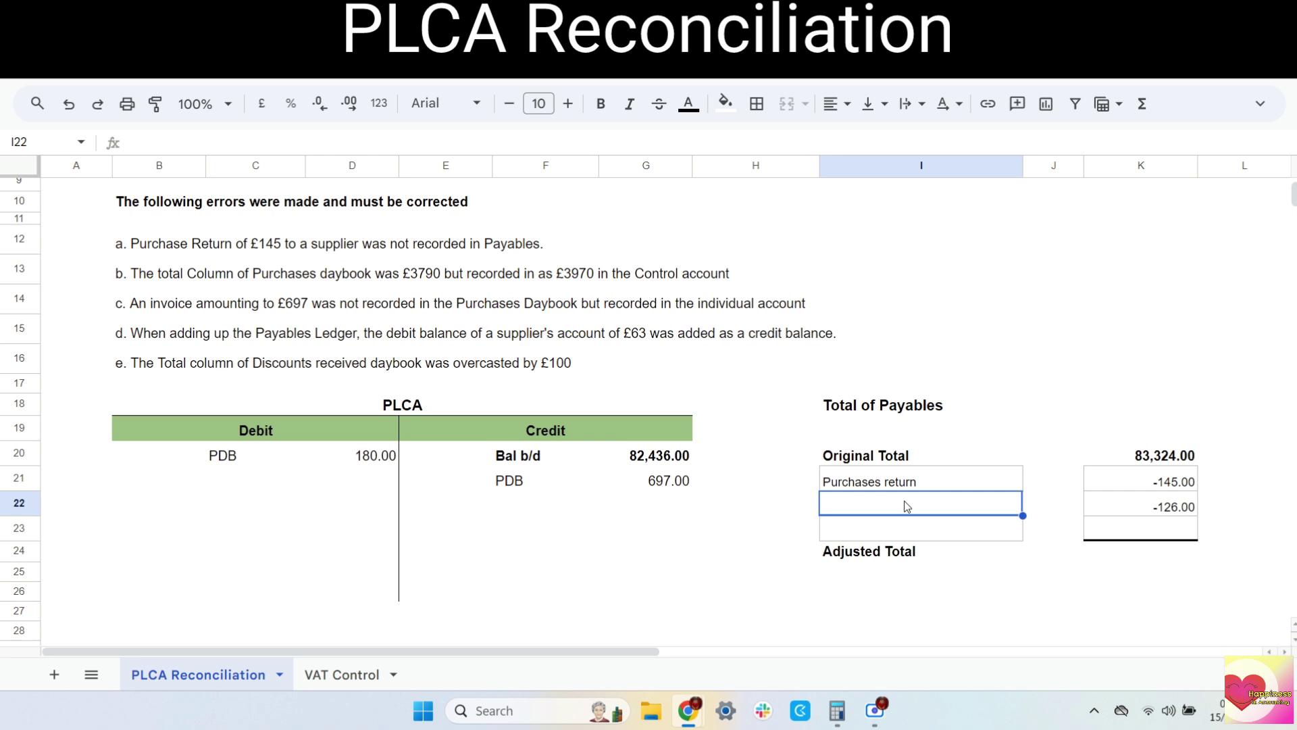
text(Debit balance ent)
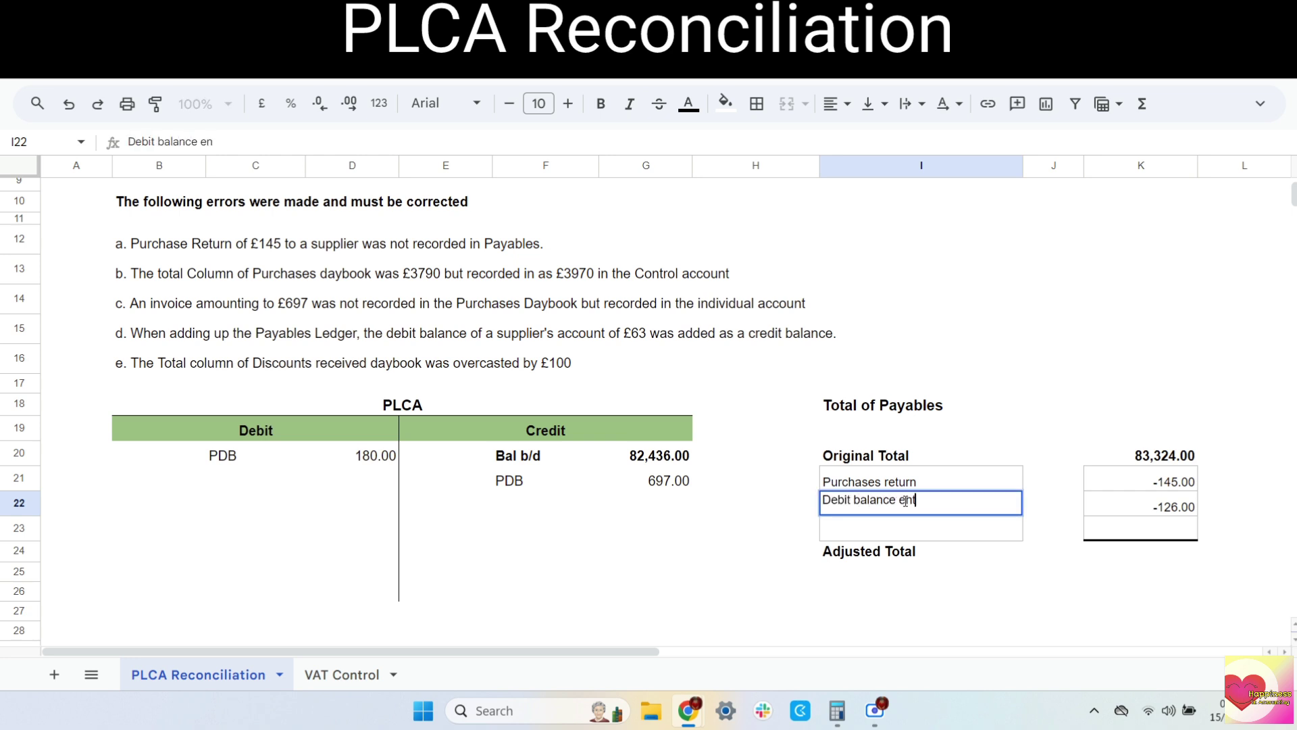
text(ered as Credit)
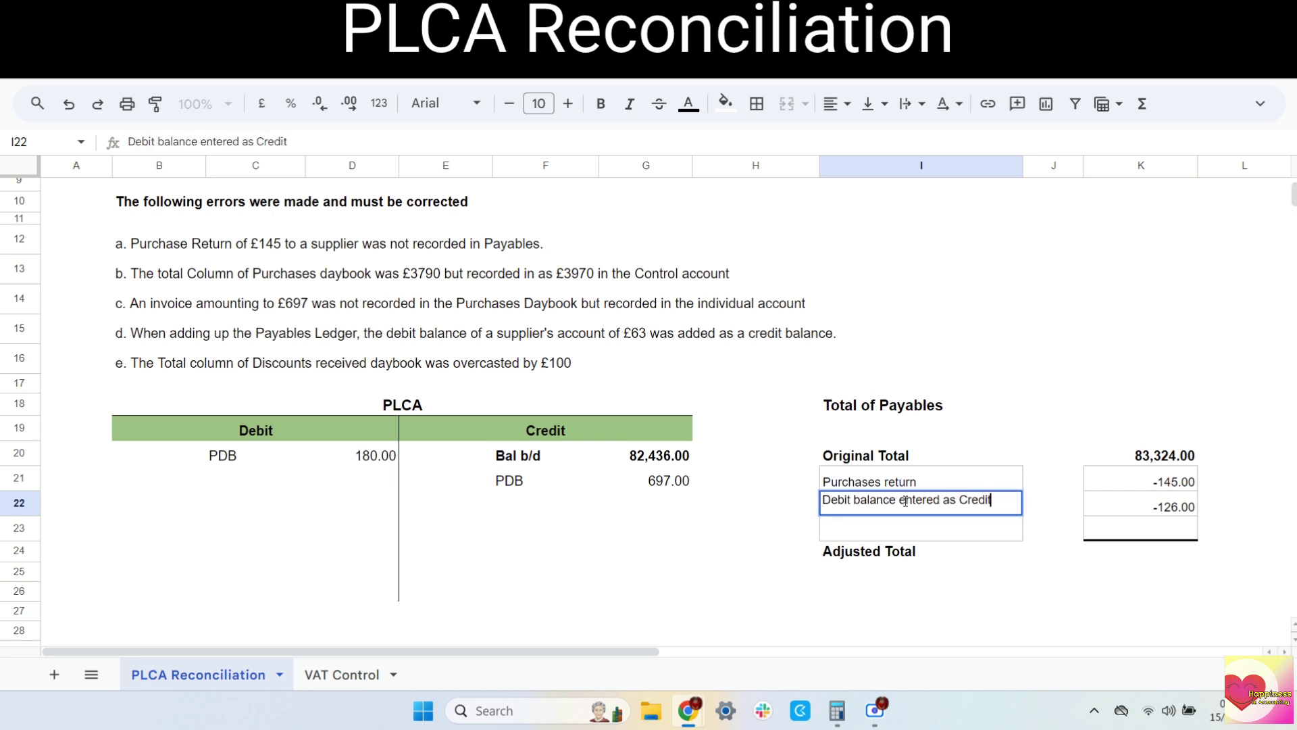
key(Return)
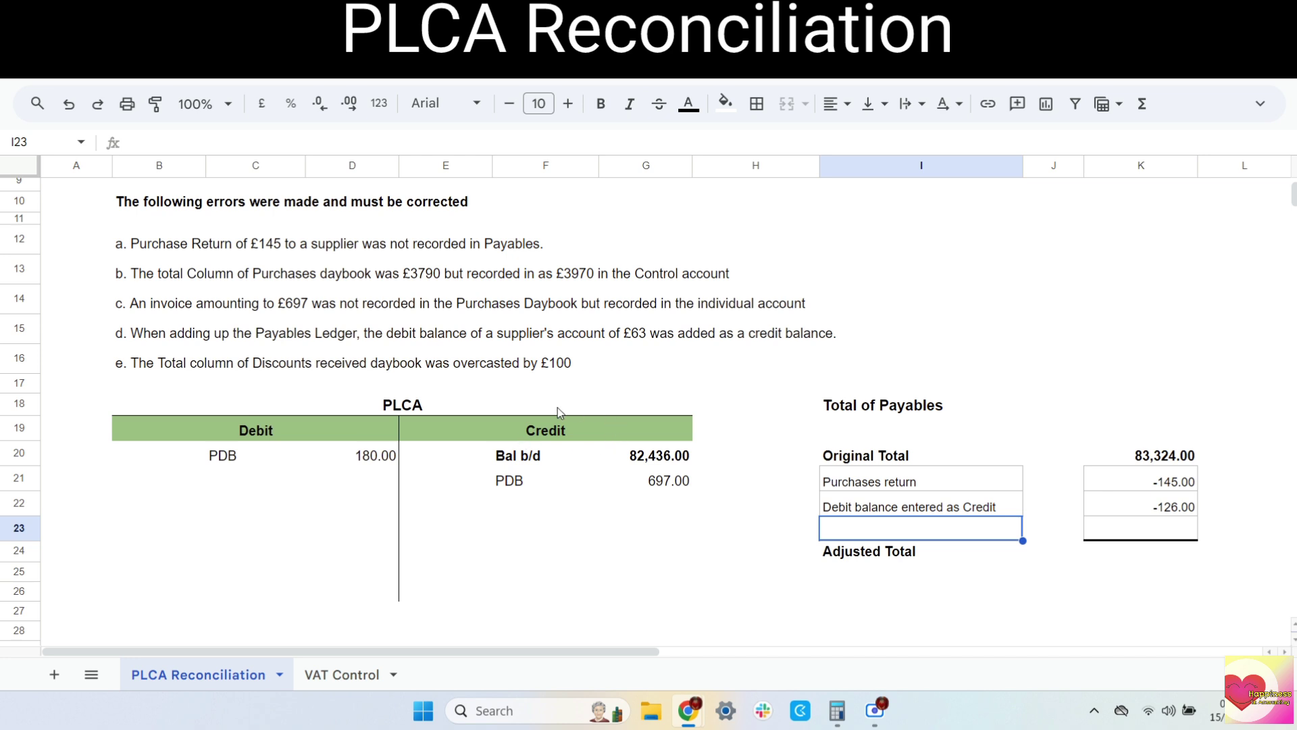
Enter the discounts received correction on the PLCA credit side as "DRDB overcast" with 100
click(652, 501)
text(100)
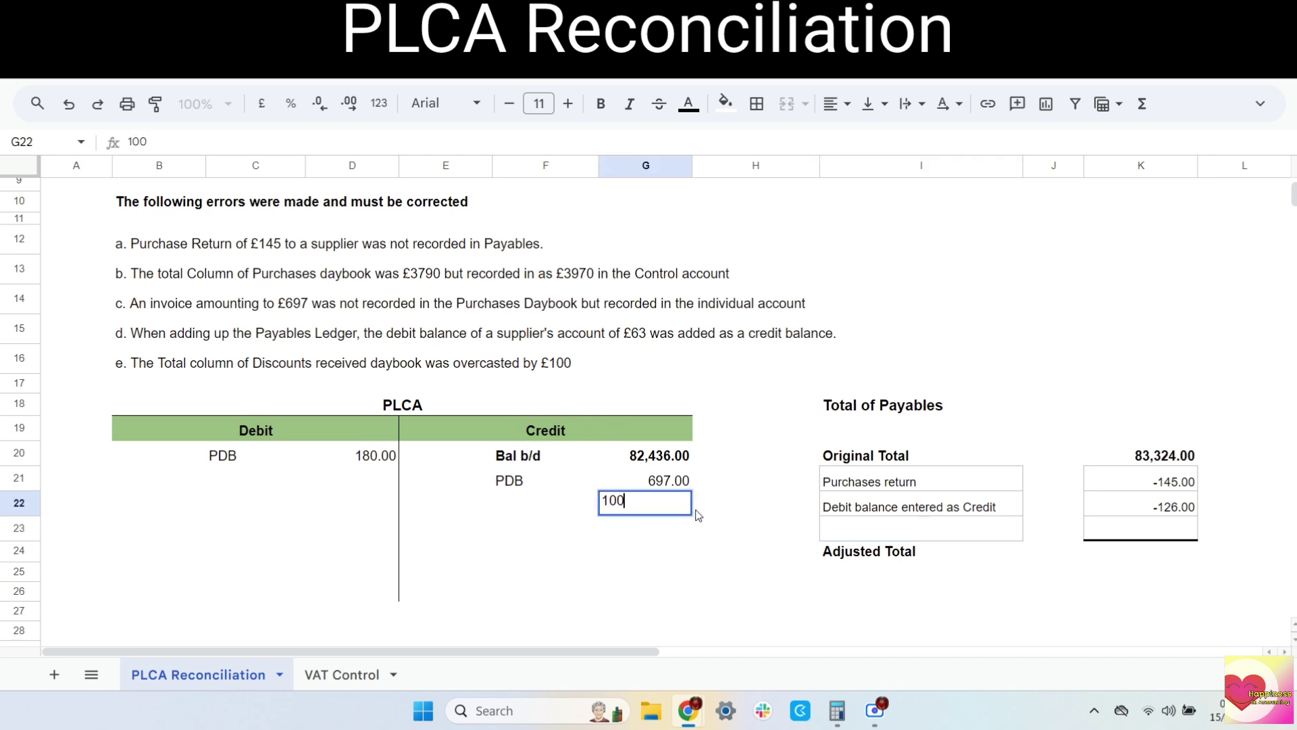
key(Left)
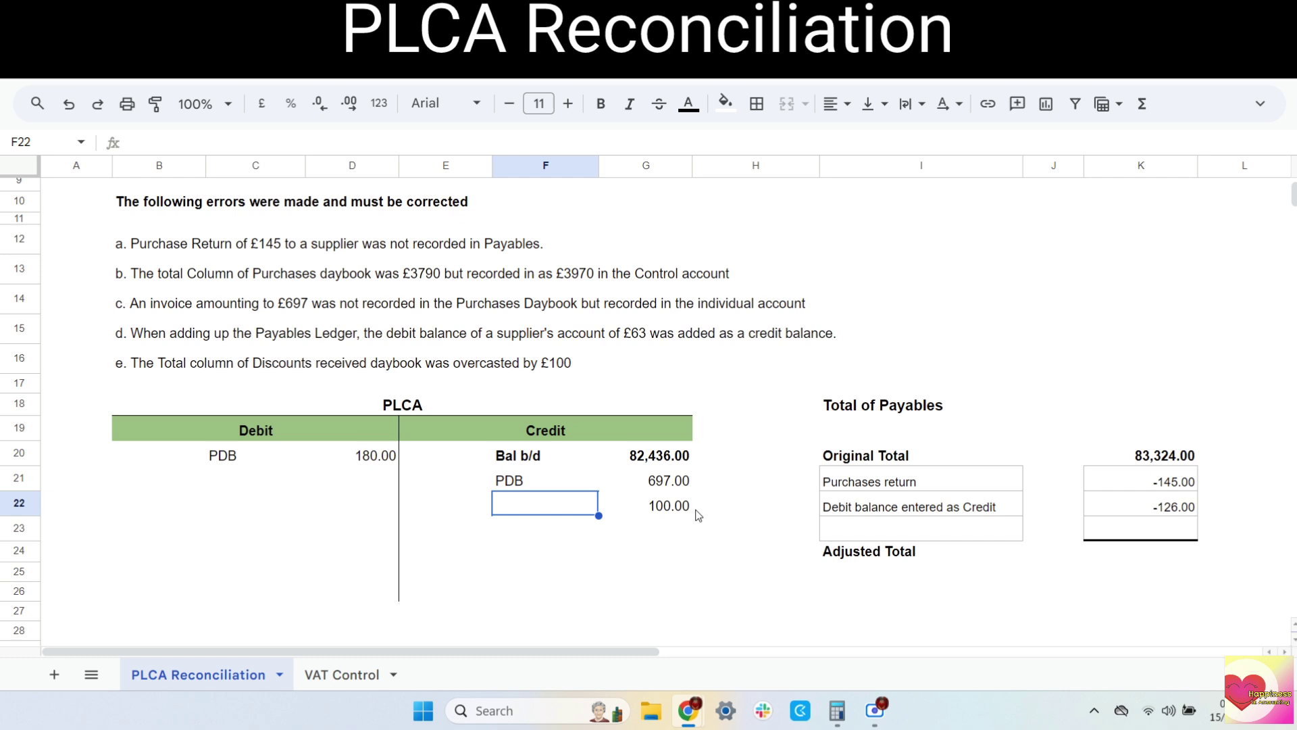
text(DRDB)
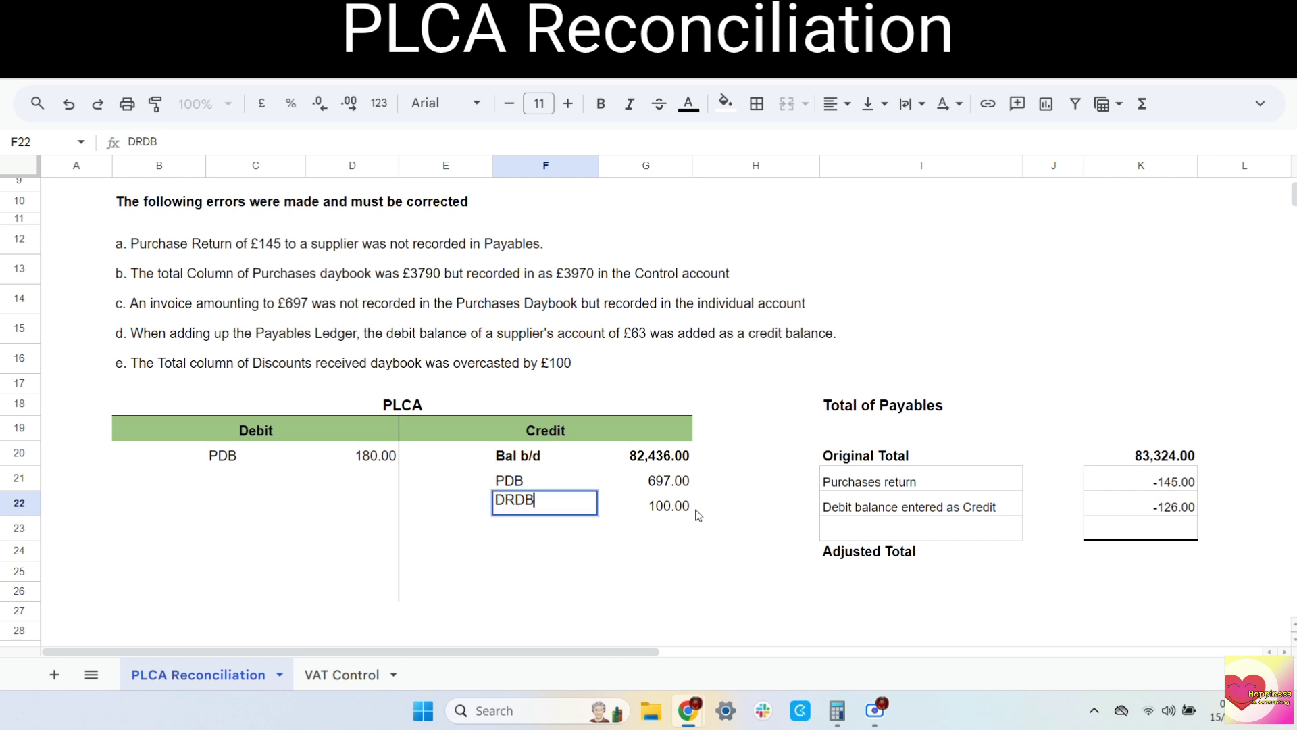
text( overcast)
key(Return)
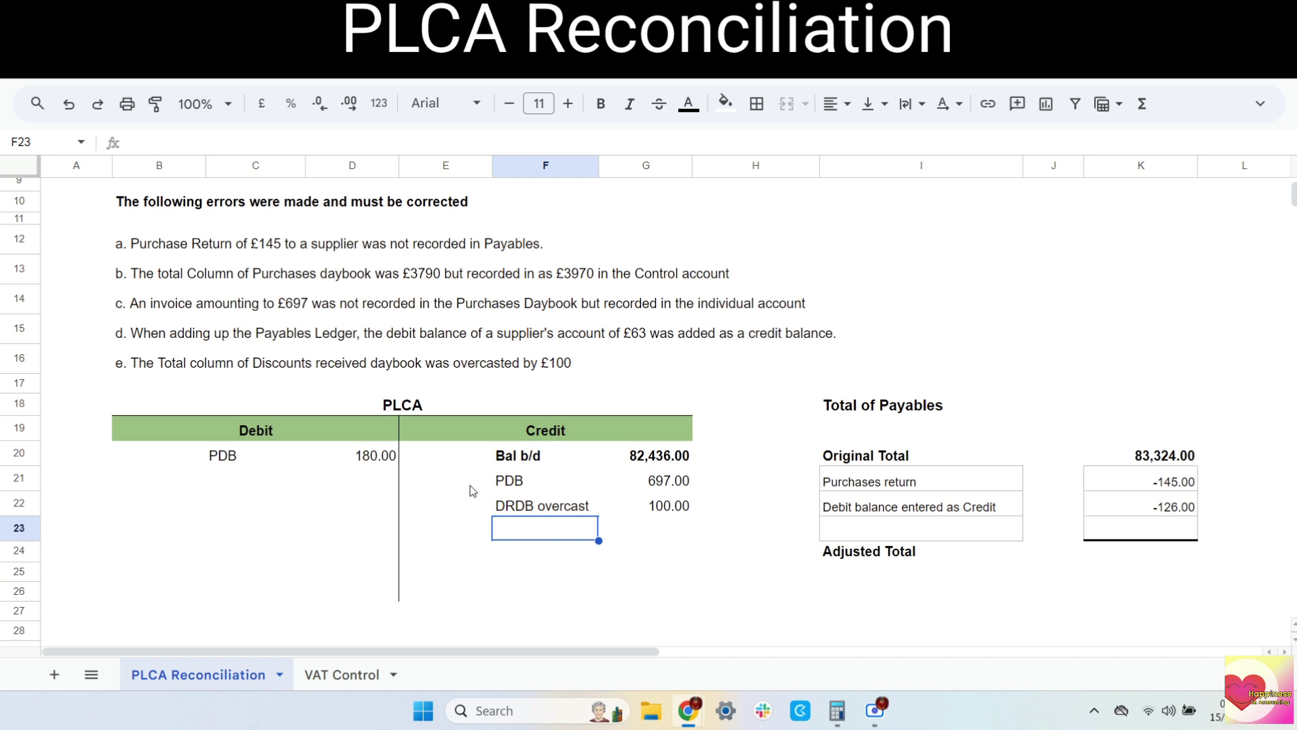
Add a bottom border to cells D23 and G23 as total lines for the PLCA debit and credit amounts
click(370, 526)
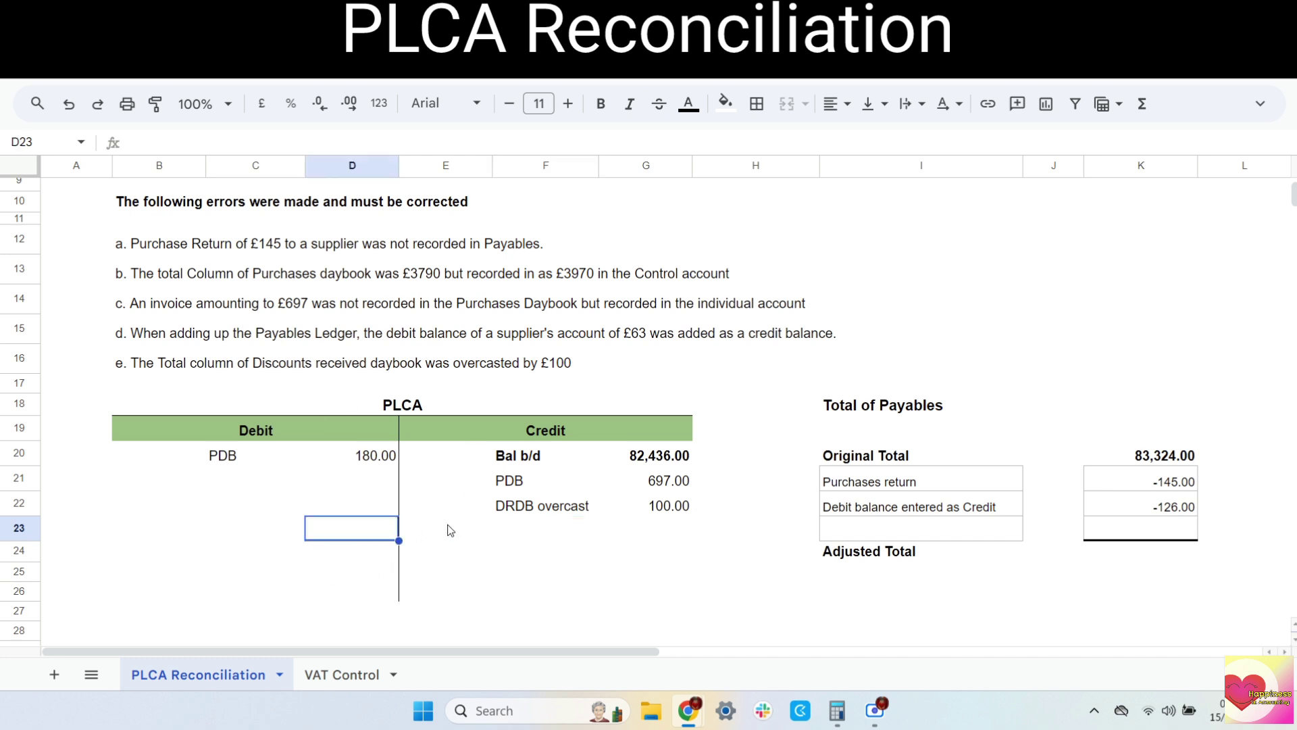
ctrl+click(646, 527)
click(757, 103)
click(868, 177)
Enter a "Total" line with 180 in row 24 of the PLCA debit side
click(356, 551)
text(180)
click(256, 551)
text(Total)
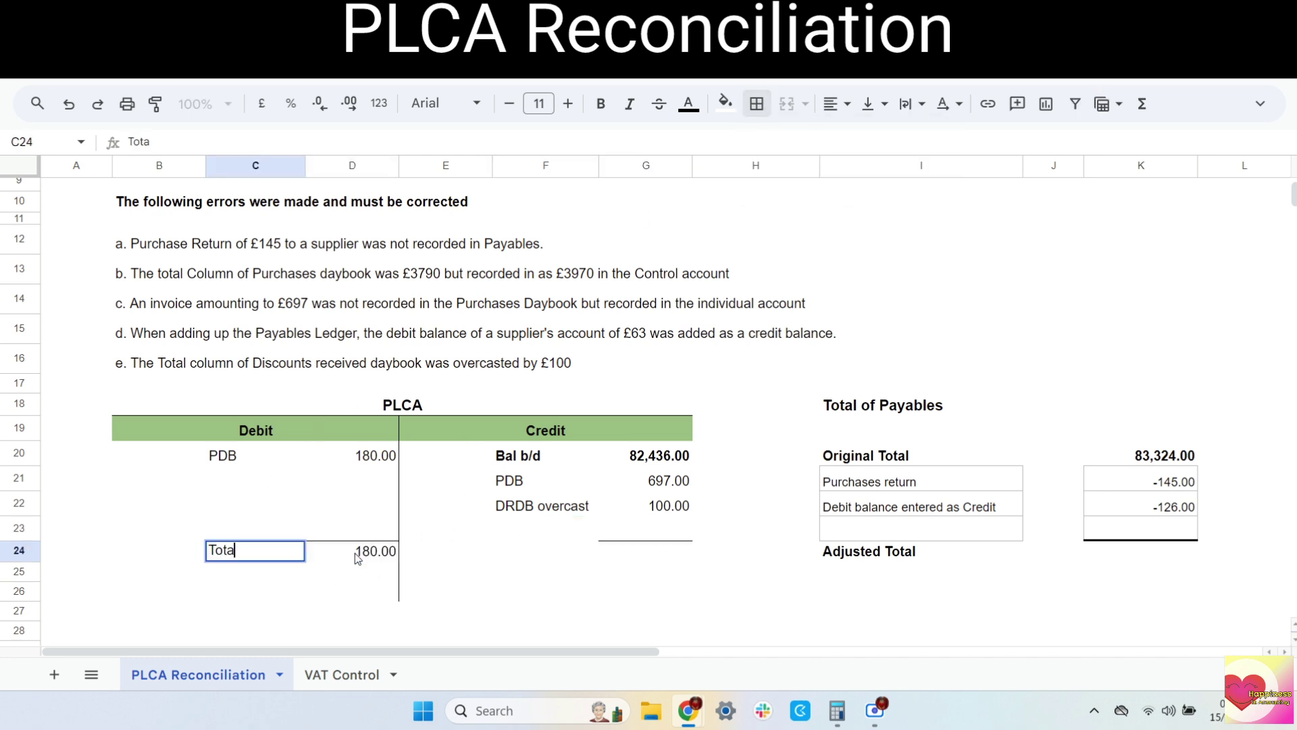
Calculate 82436+697+100 in Calculator and enter a "Total" line with 83233 in row 24 of the PLCA credit side
click(645, 551)
click(546, 551)
text(Total)
key(Tab)
click(836, 710)
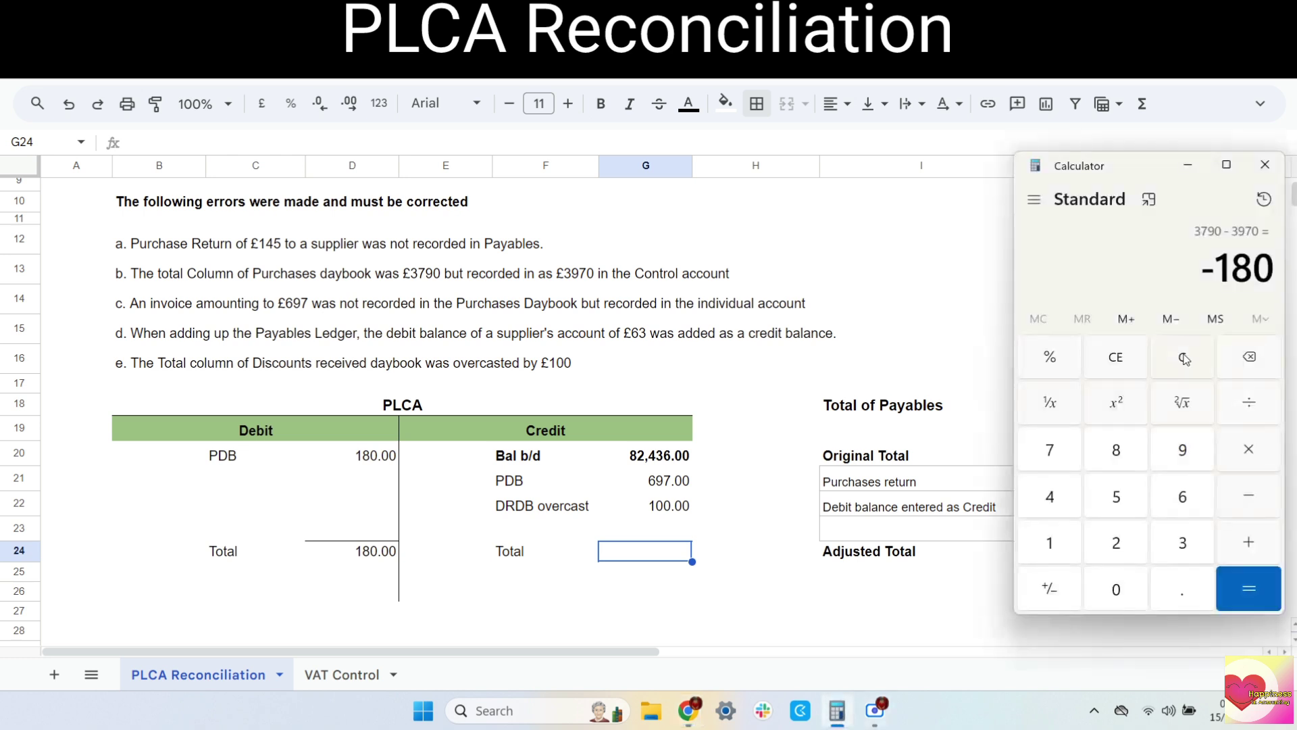
text(82436+697+100=)
click(645, 551)
text(83233)
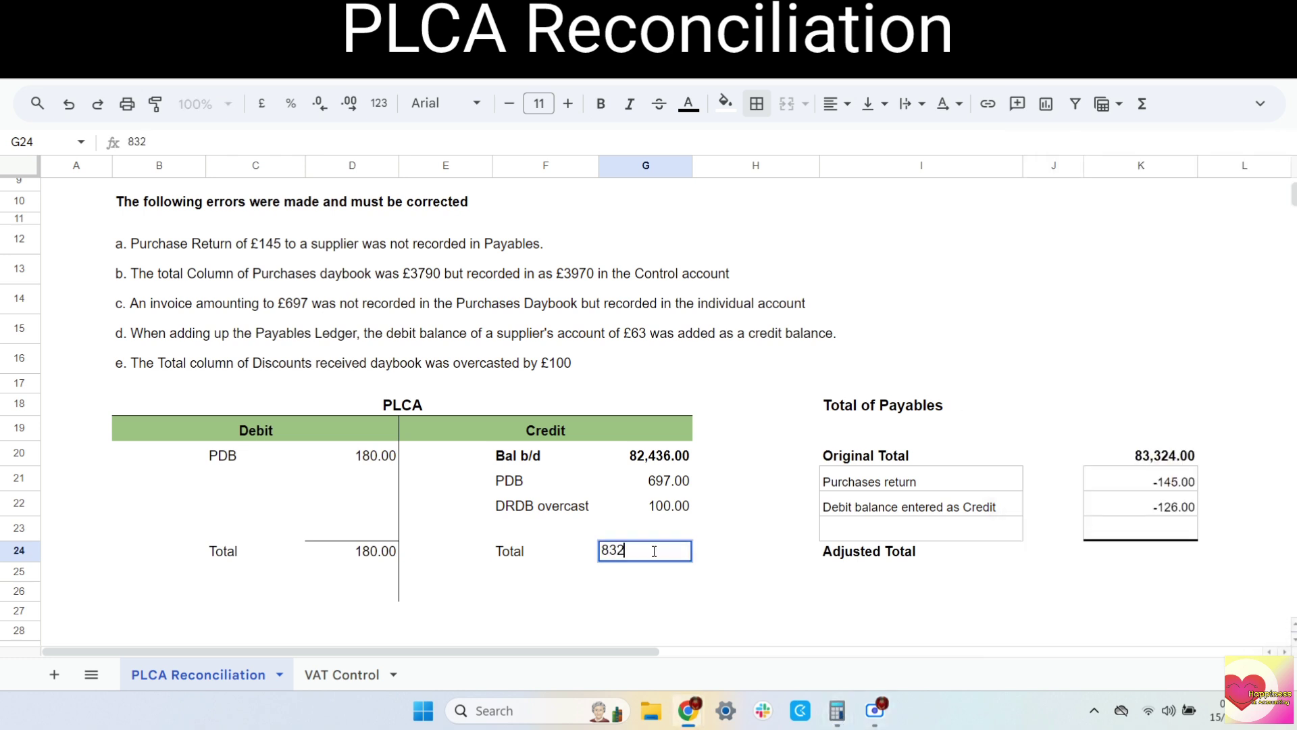
key(Return)
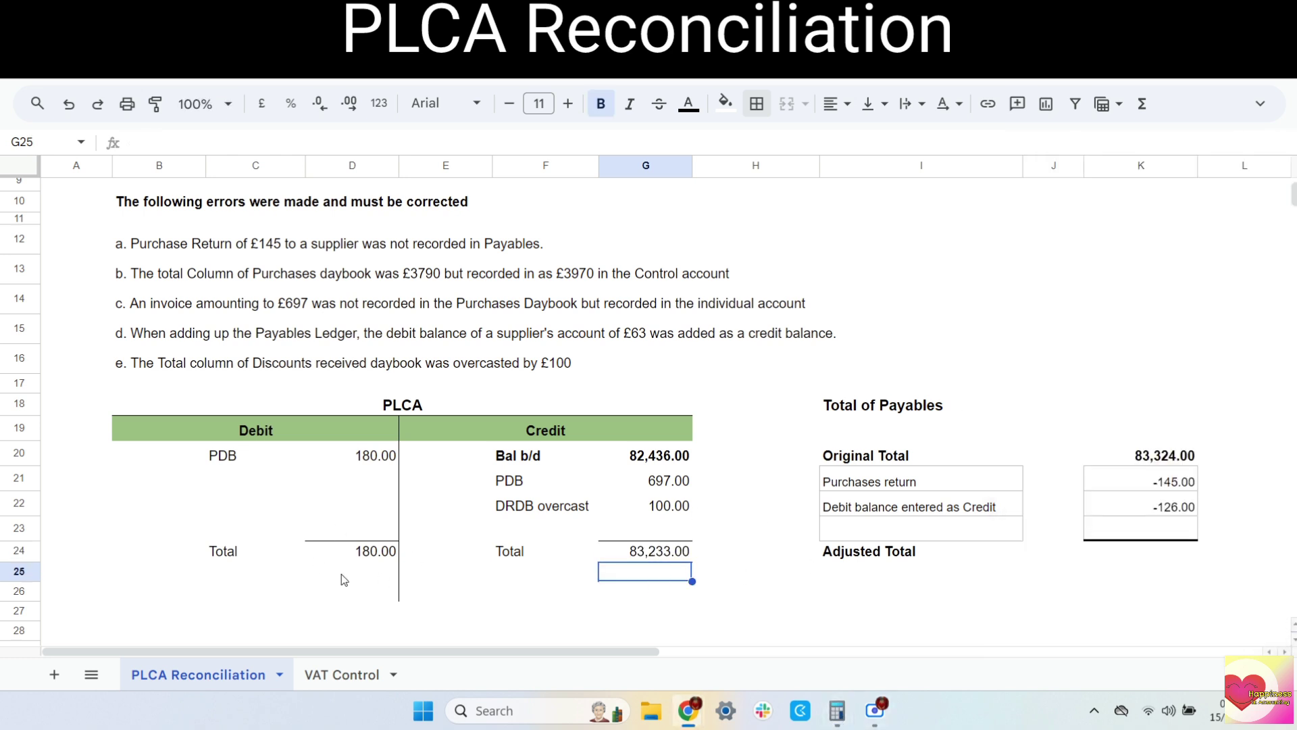
Label the row above the debit Total "Bal c/d" and calculate its amount as 83233 - 180 in Calculator
click(214, 524)
text(Bal c/d)
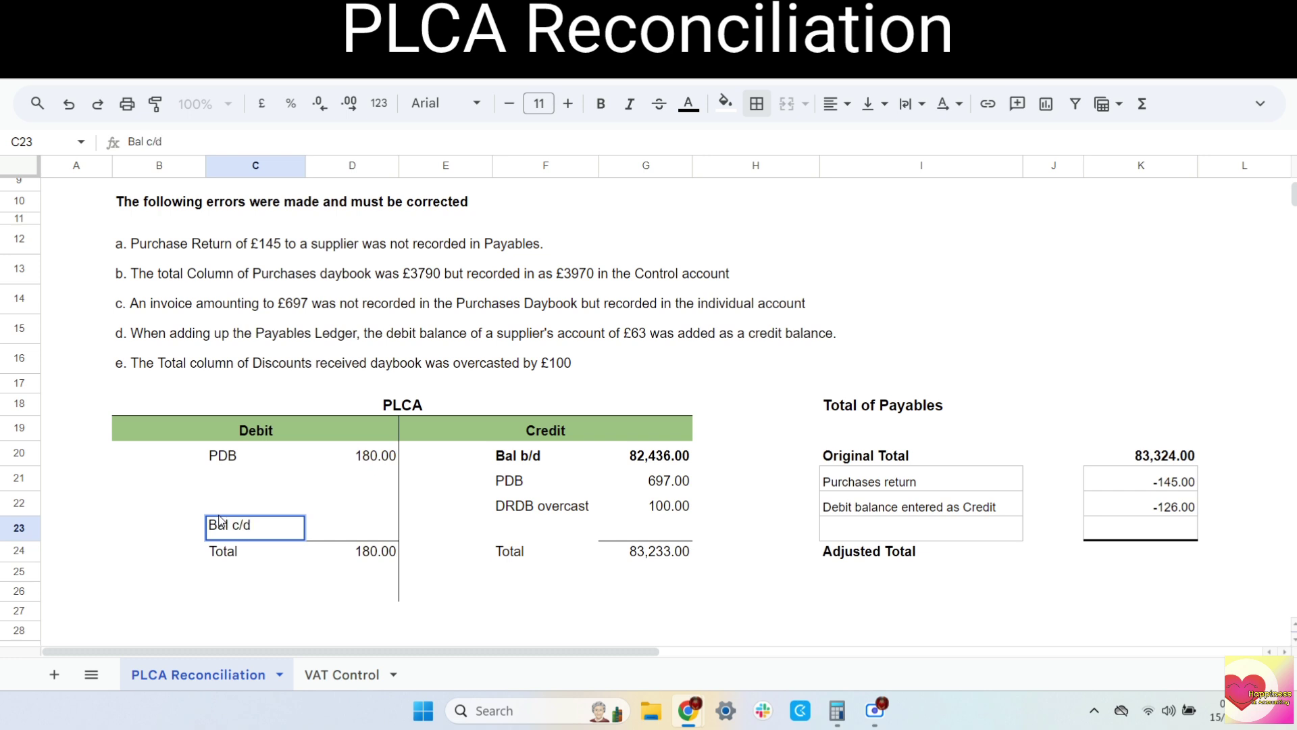
key(Tab)
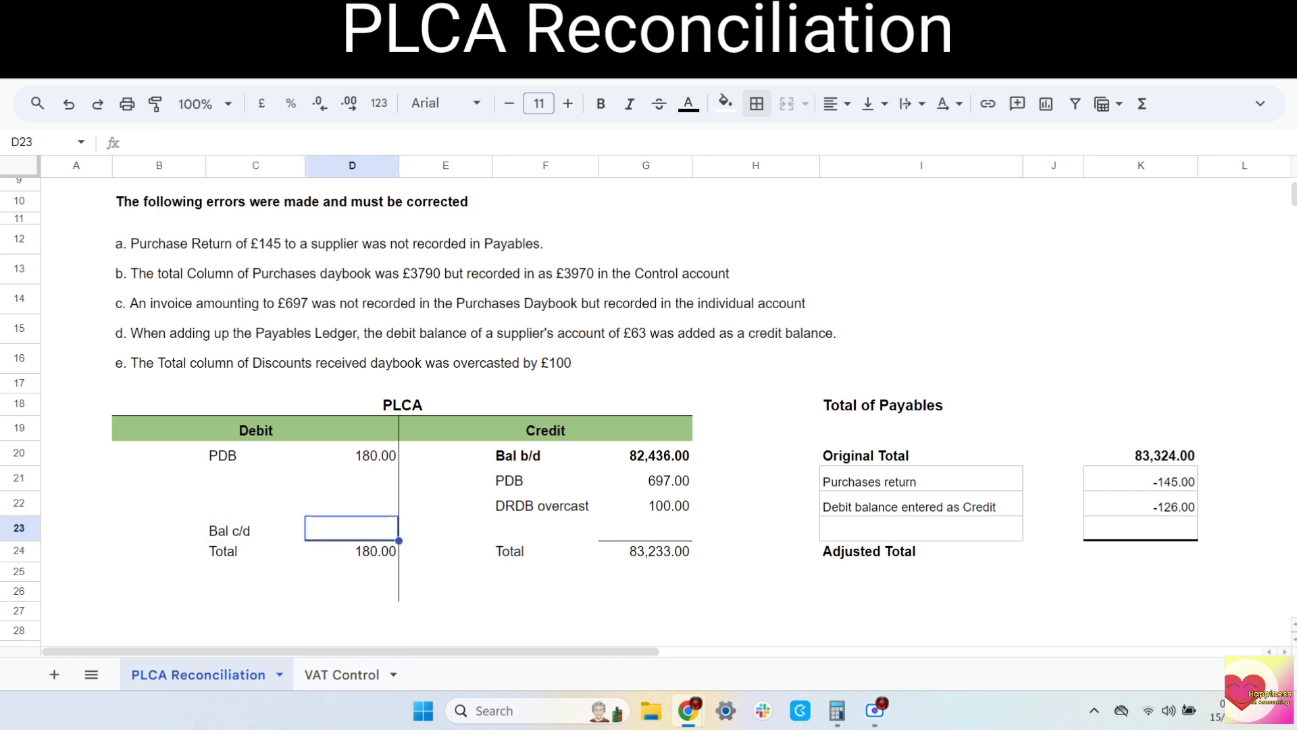
click(838, 710)
click(1165, 371)
text(83)
text(233 - 180)
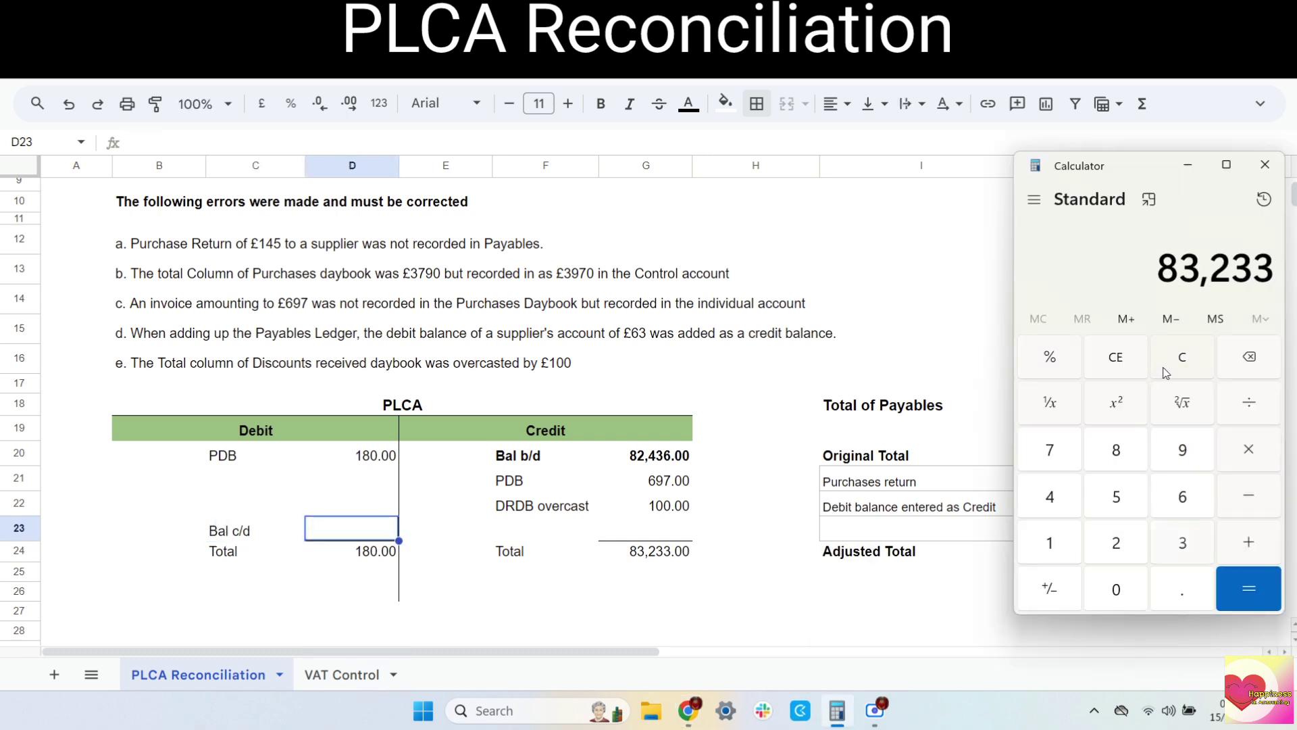
key(Return)
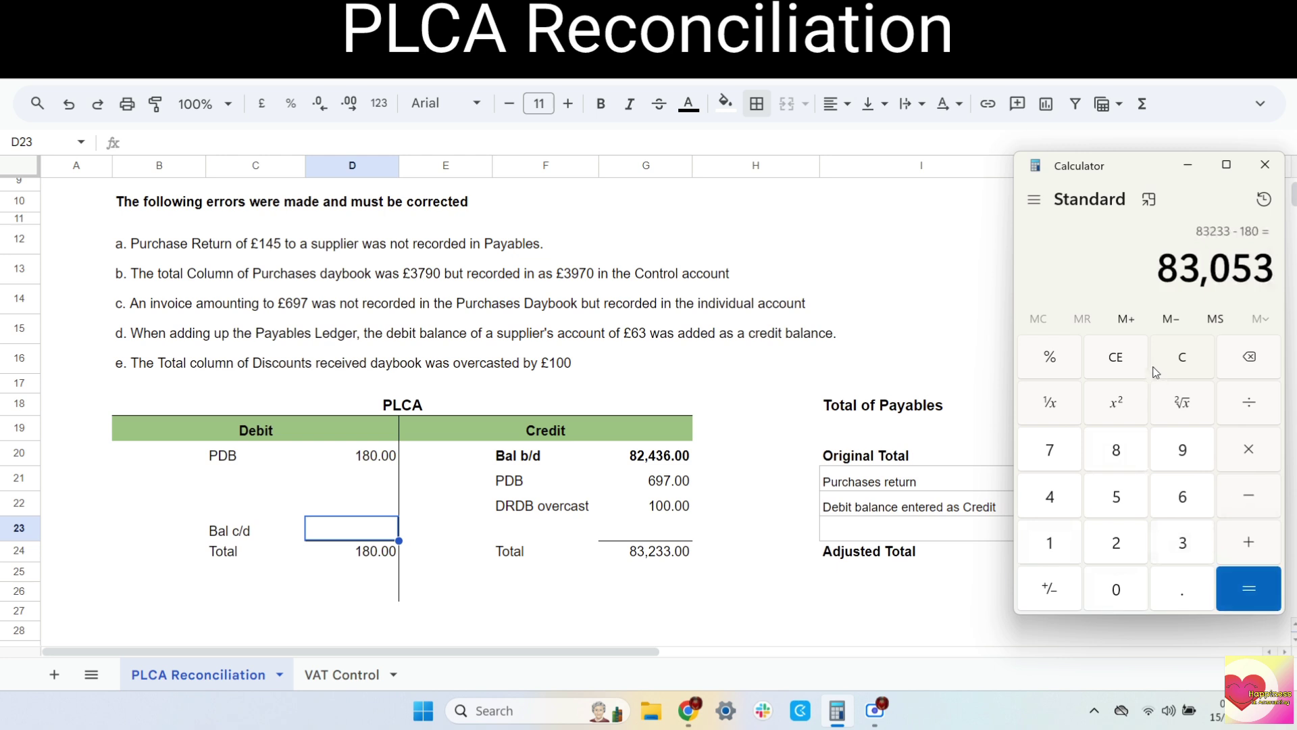
Enter 83,053 as the Bal c/d amount and set the PLCA debit Total to 83233
click(343, 527)
text(83,053)
key(Return)
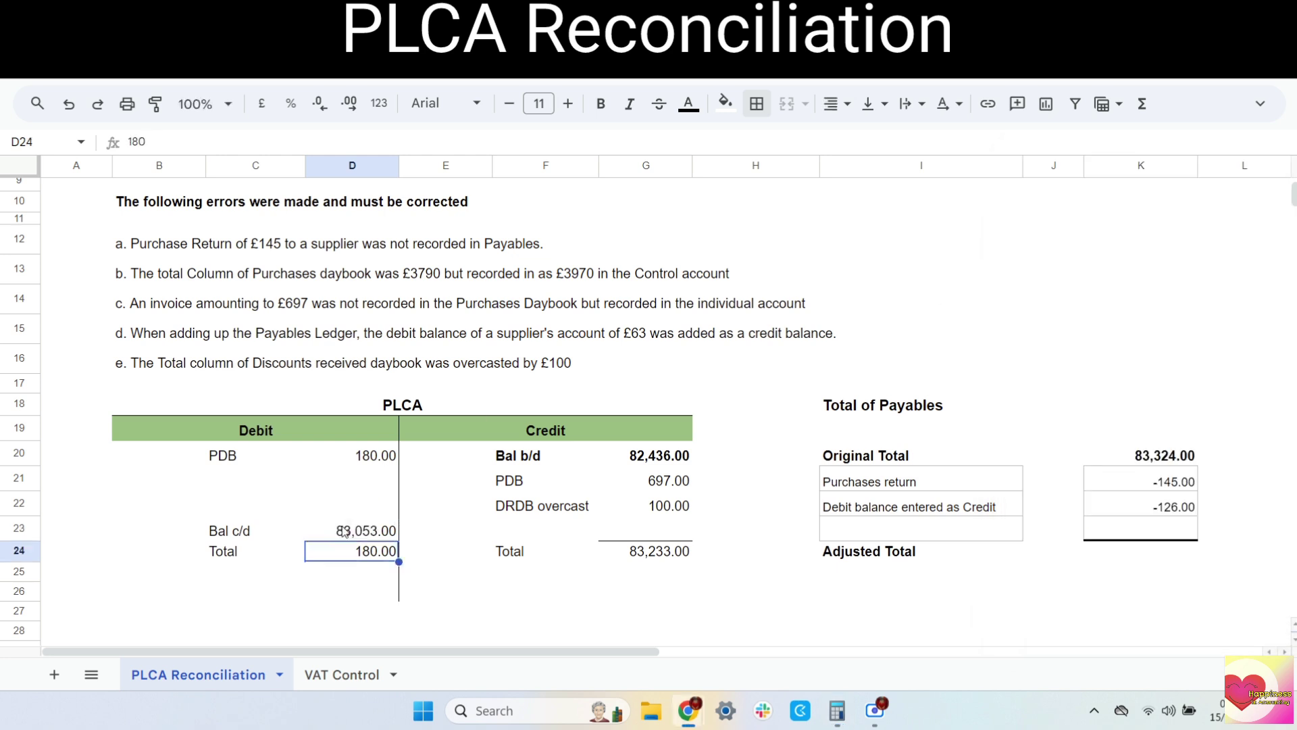
text(83233)
key(Return)
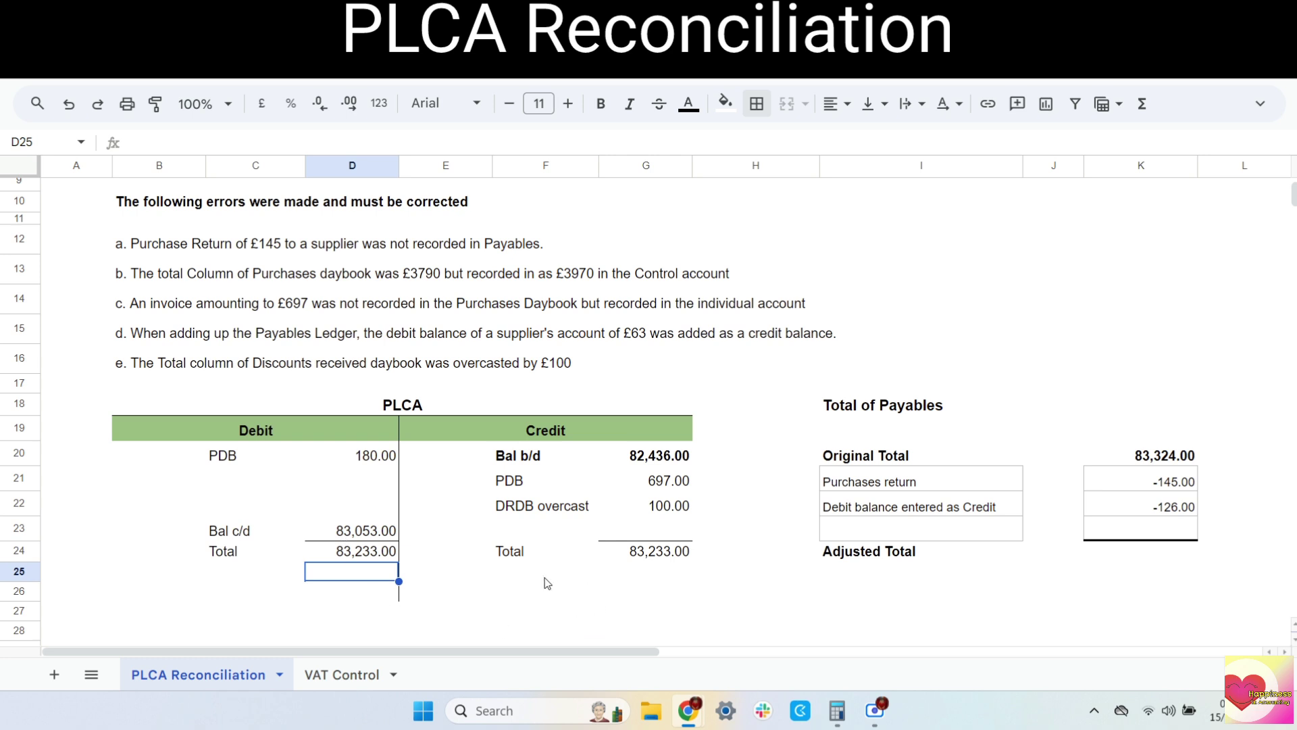
Add a "Bal b/d" line with 83,053 in row 25 below the PLCA credit Total
click(519, 583)
text(Bal b/d)
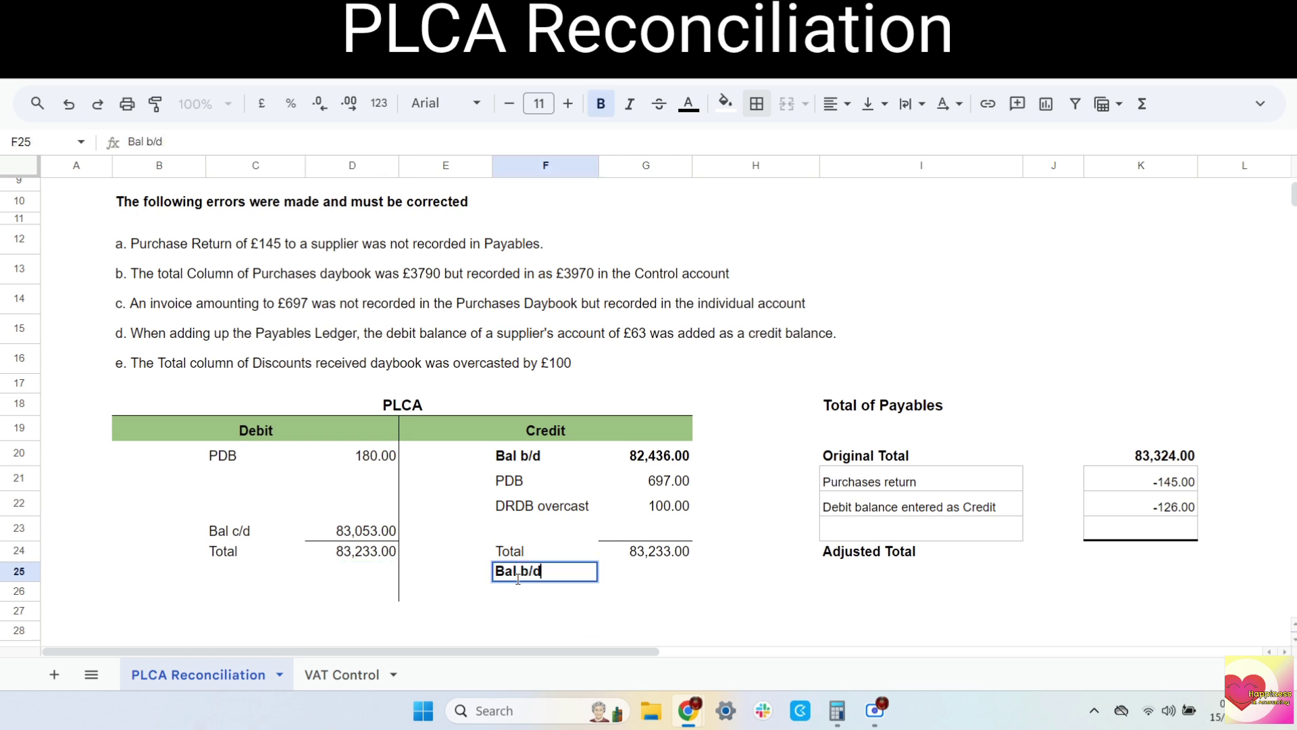
key(Tab)
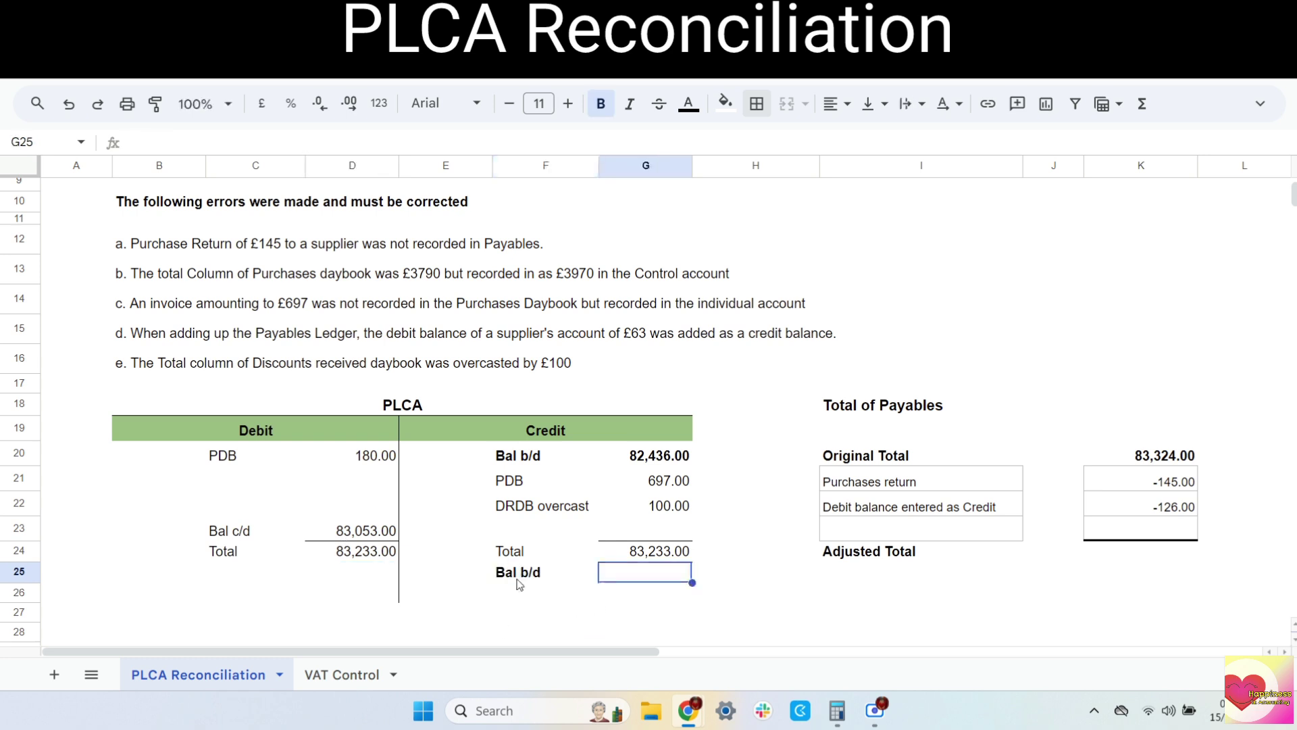
text(83)
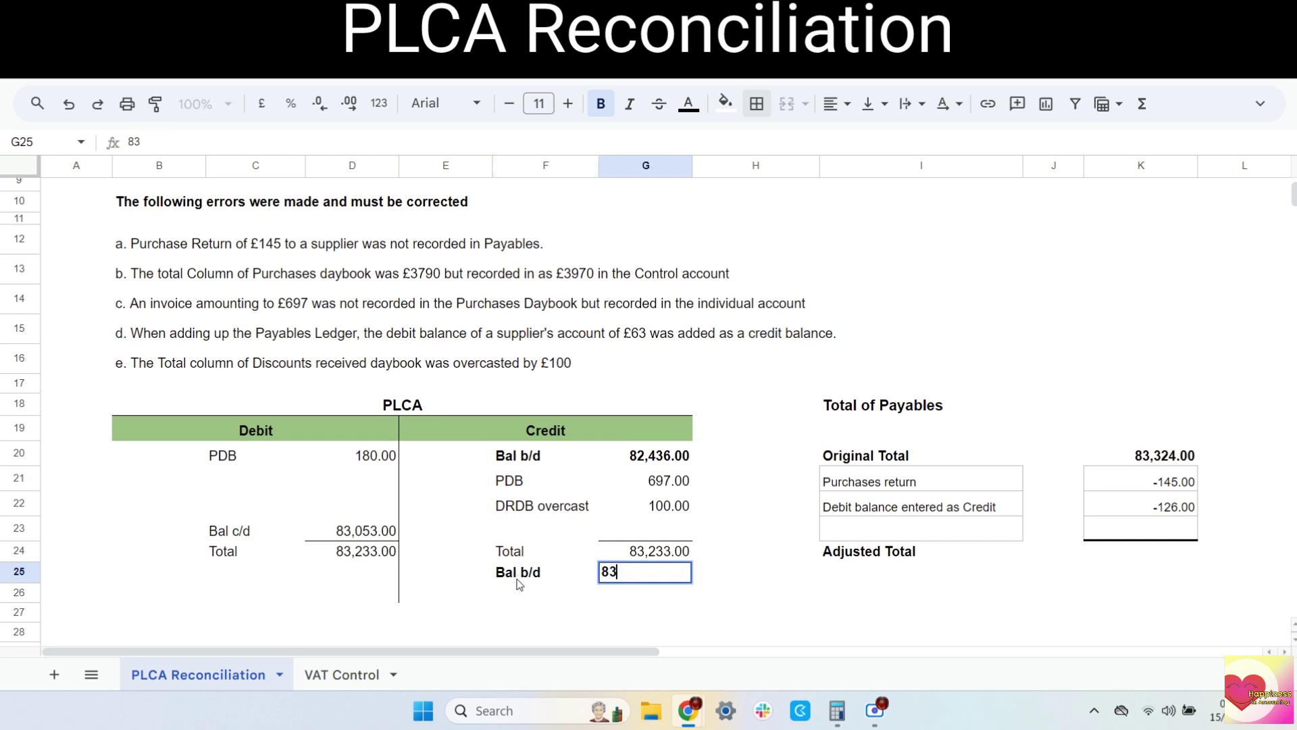
text(,053)
key(Return)
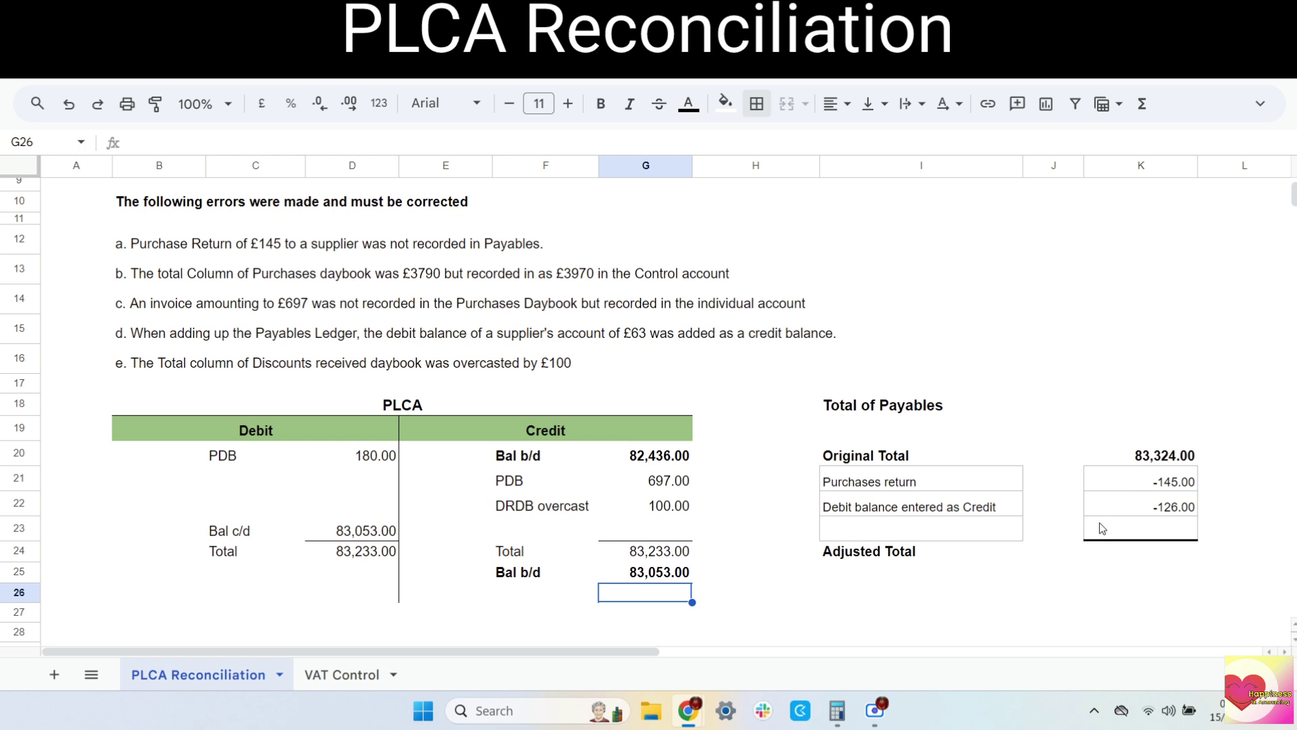
click(1139, 553)
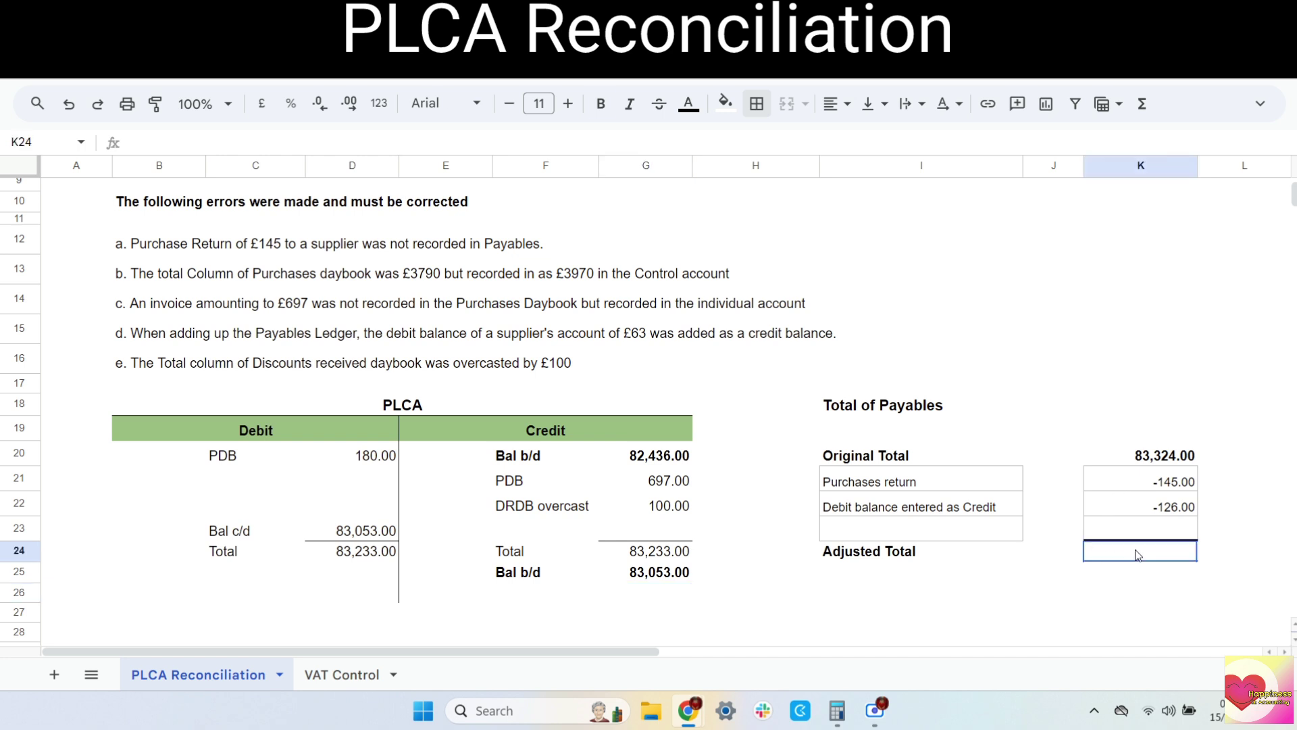
click(836, 710)
drag(1142, 166, 528, 166)
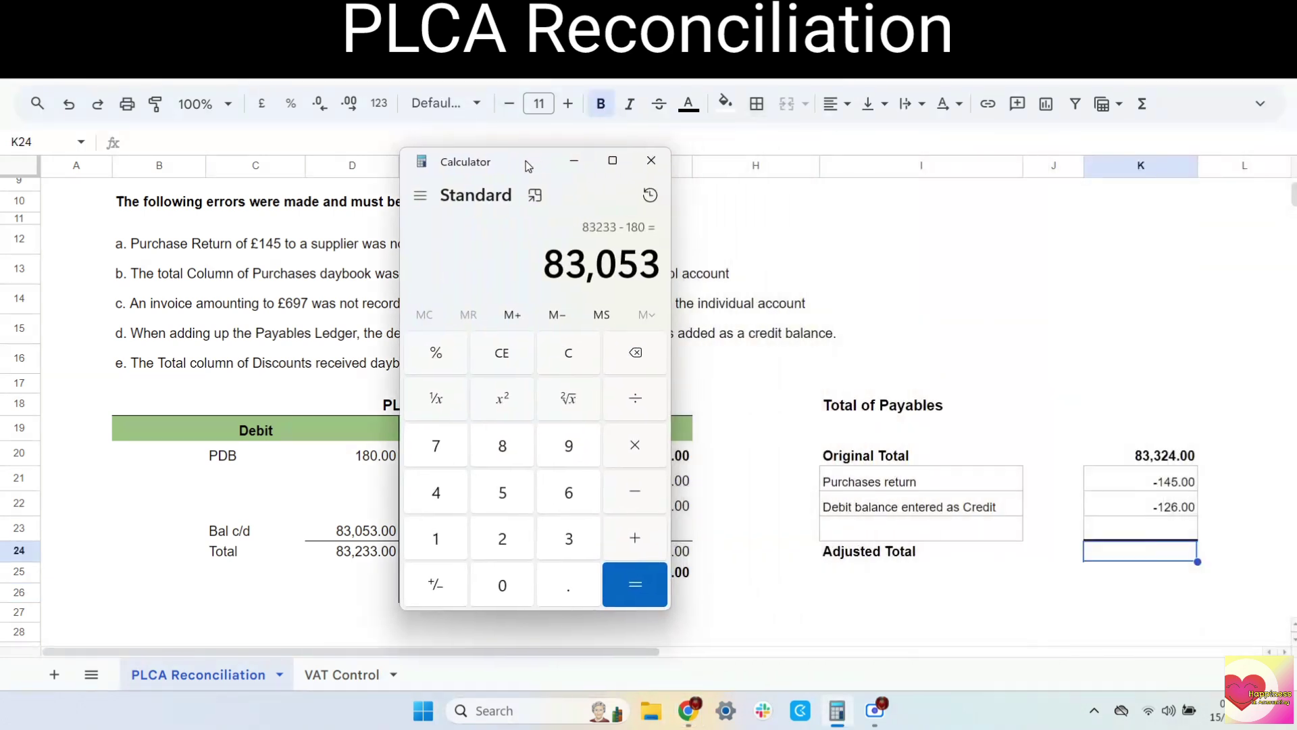
click(569, 354)
text(83)
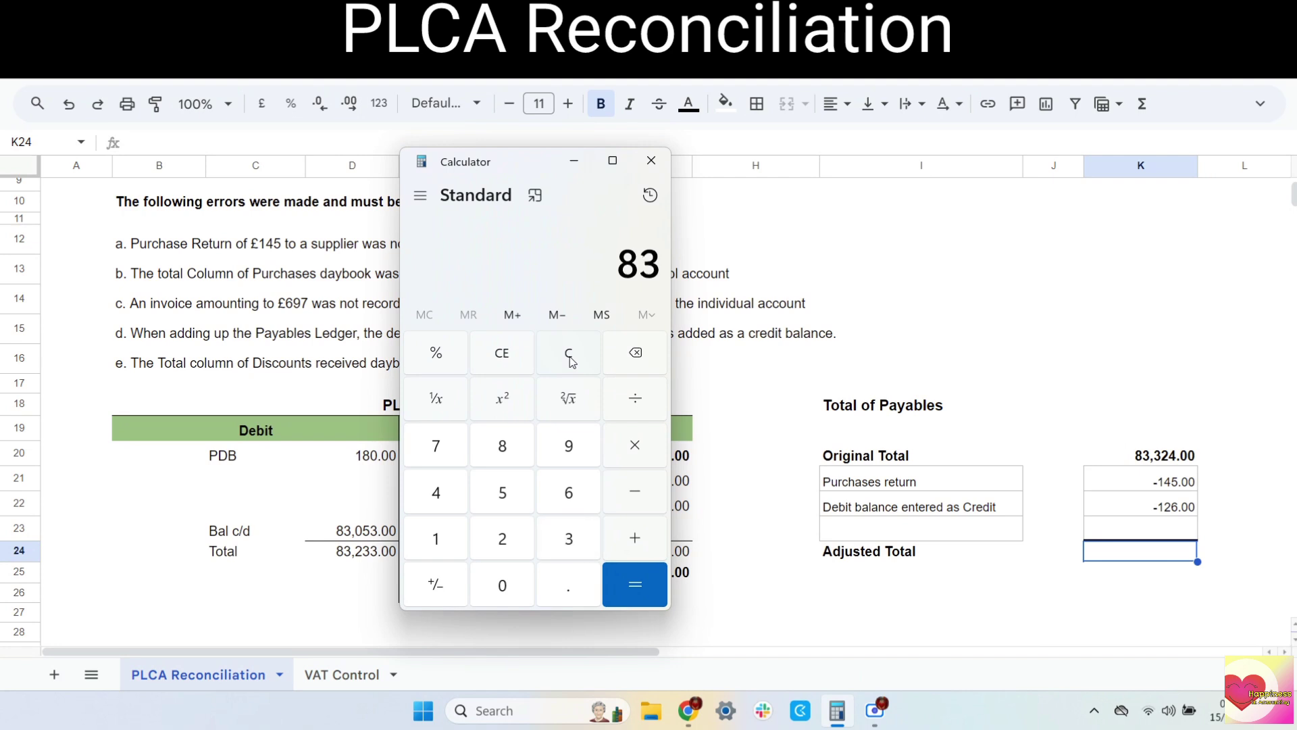
text(324-145-126)
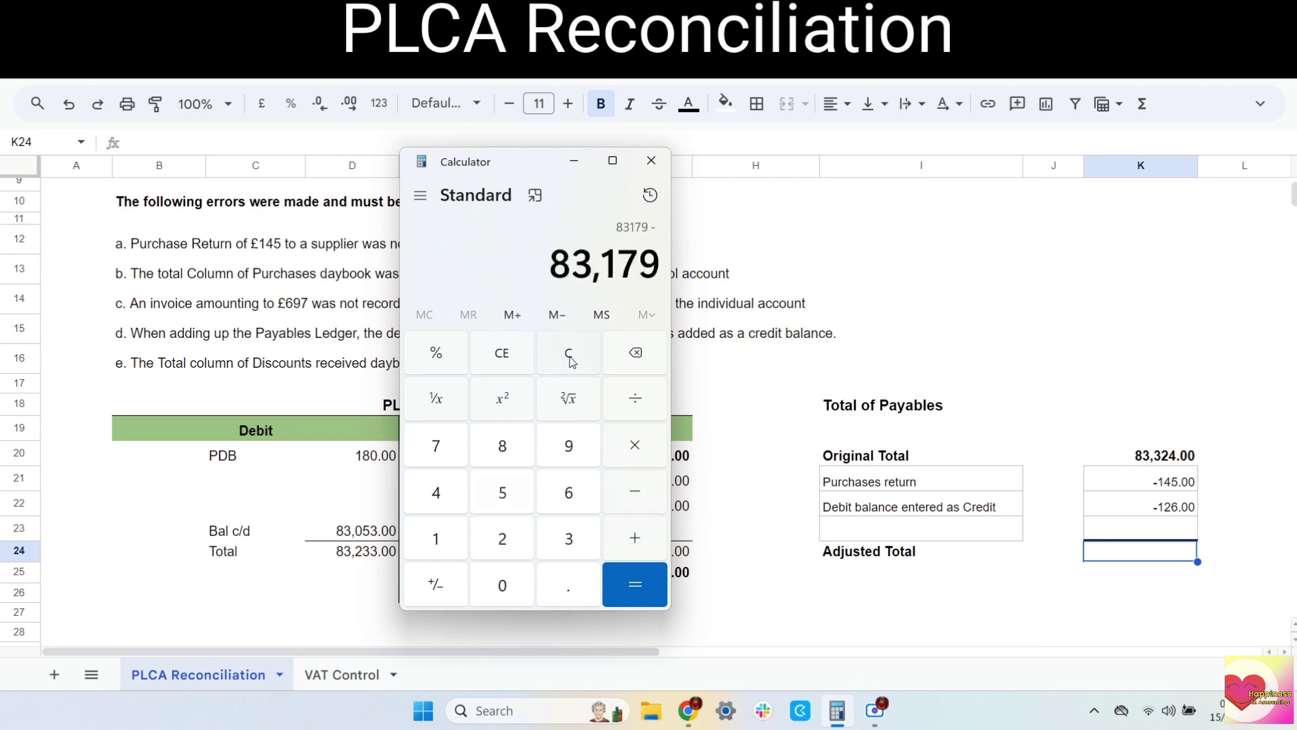
key(Return)
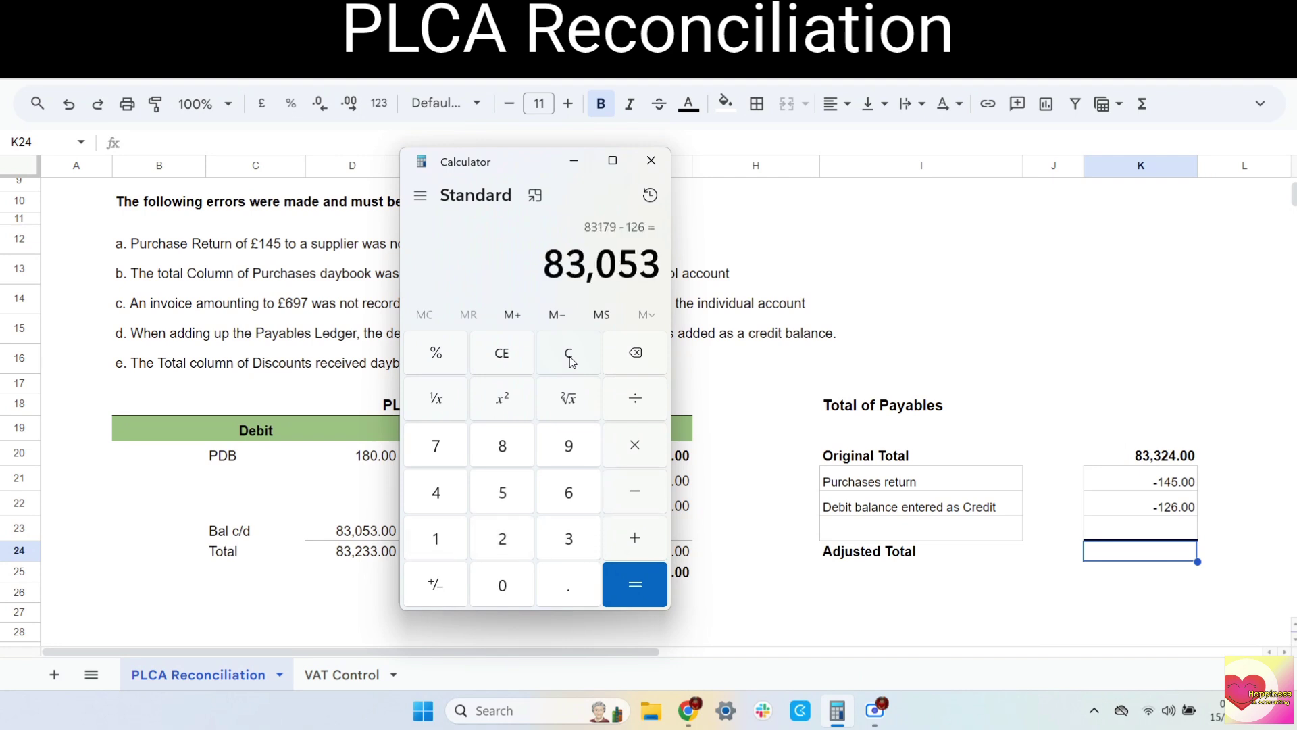
click(1143, 560)
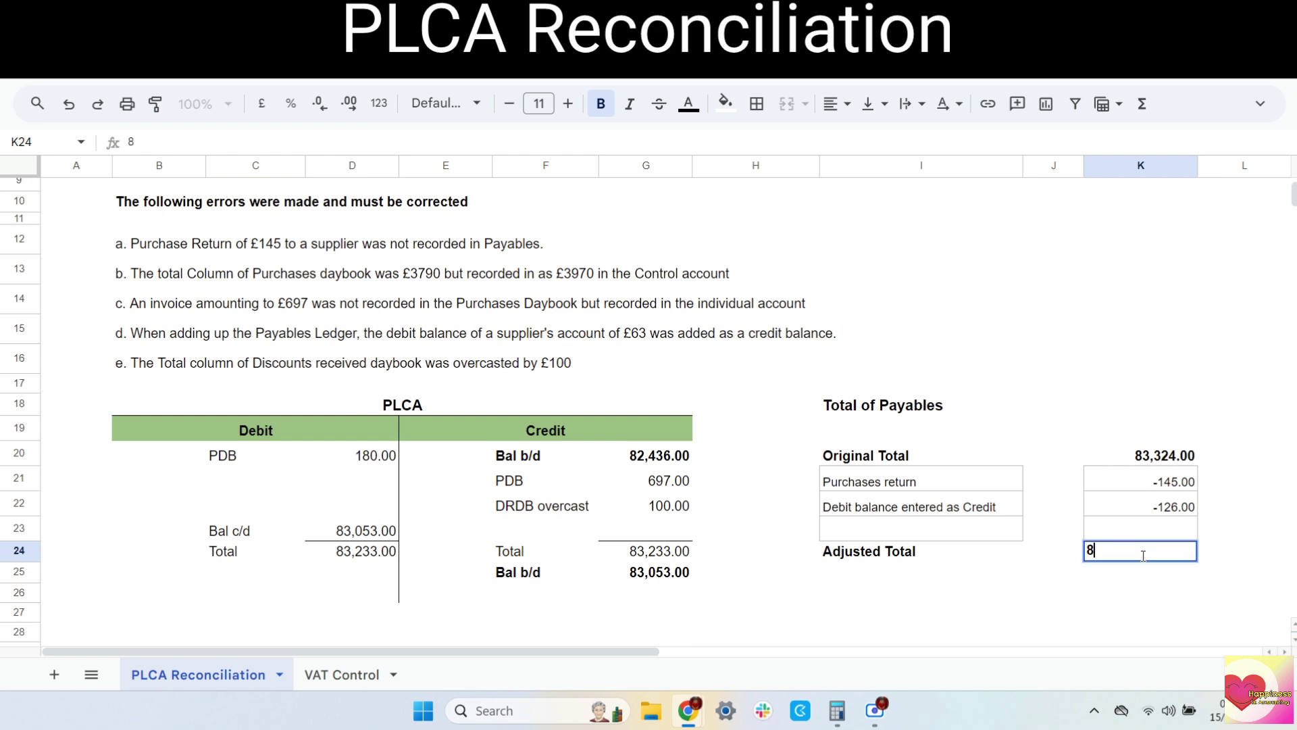
text(83053)
key(Return)
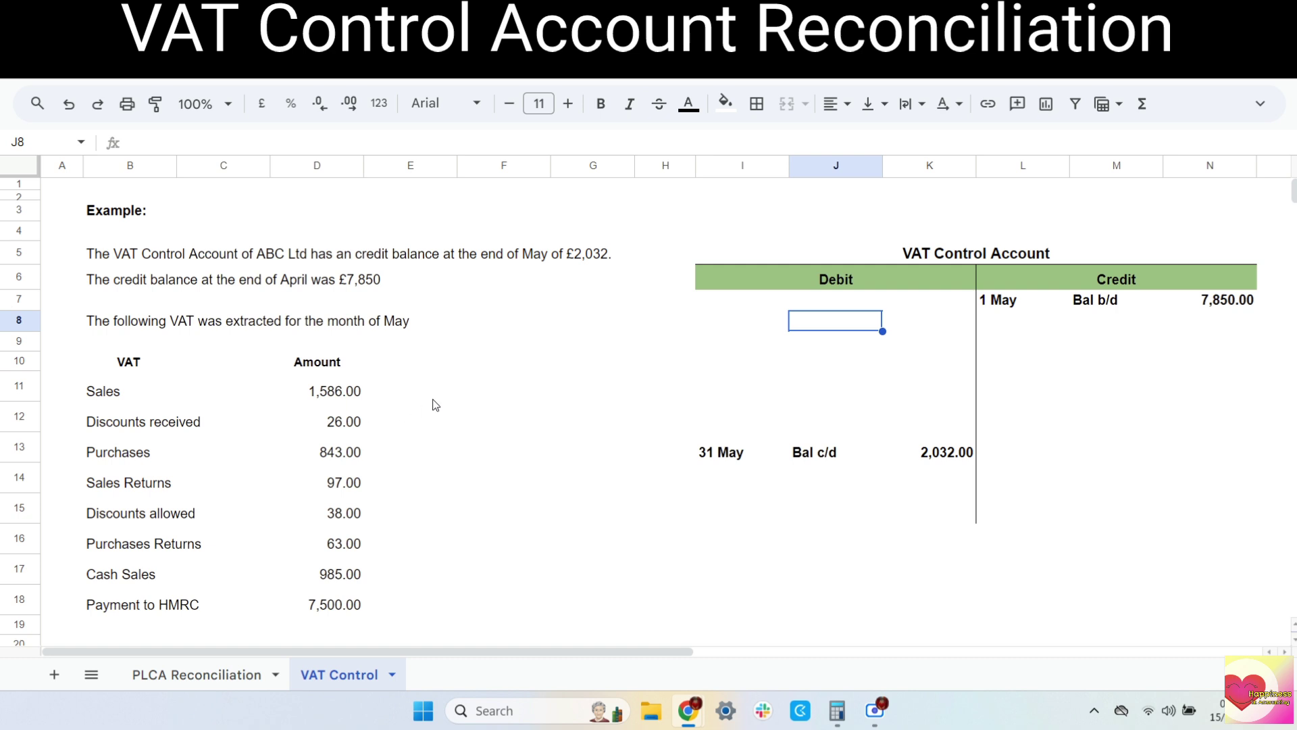
Add a "Sales" entry of 1586 below the opening balance on the credit side of the VAT Control Account
click(463, 396)
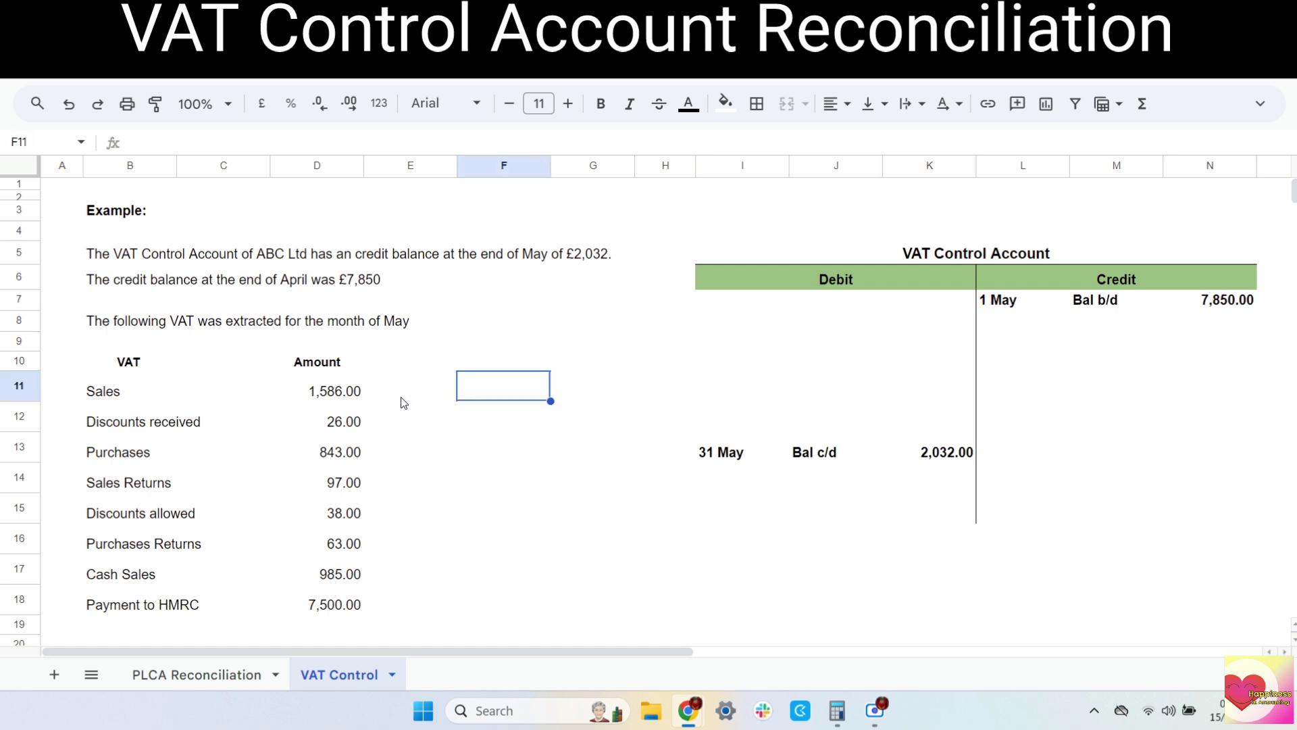
click(1234, 323)
text(1586)
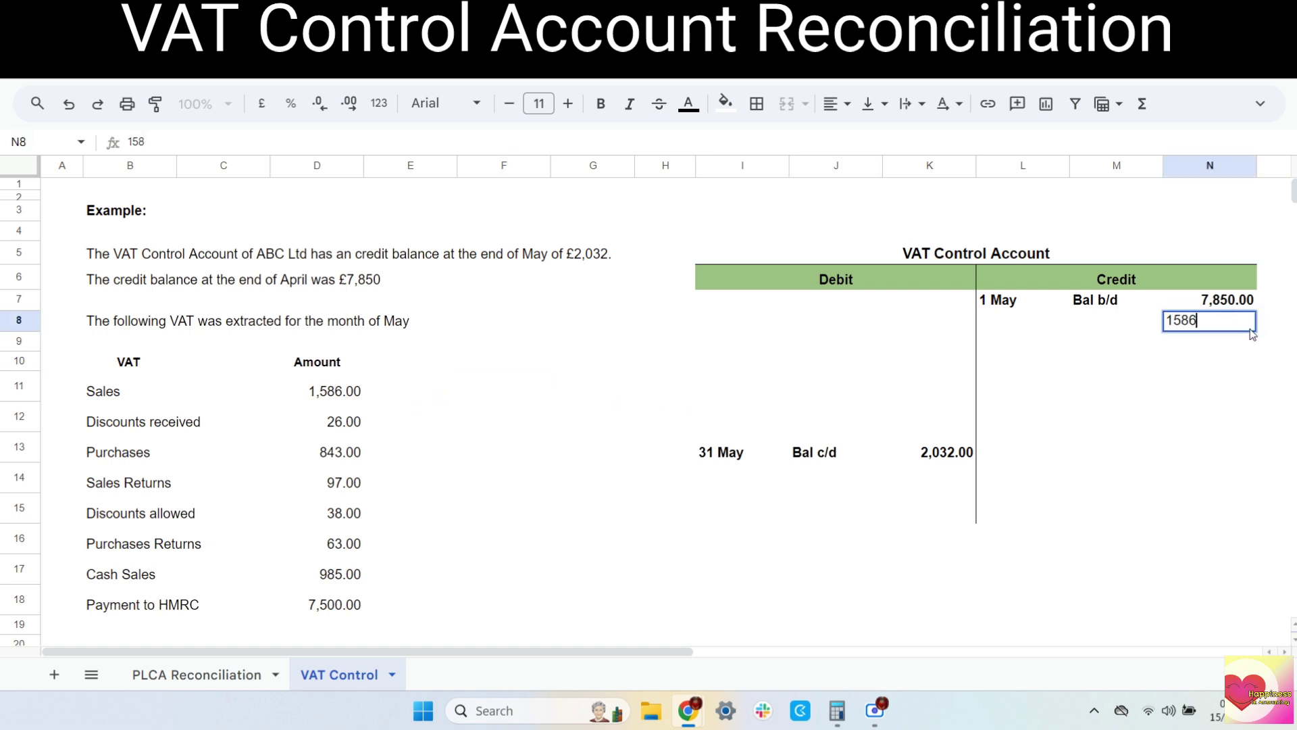
key(Left)
text(Sales)
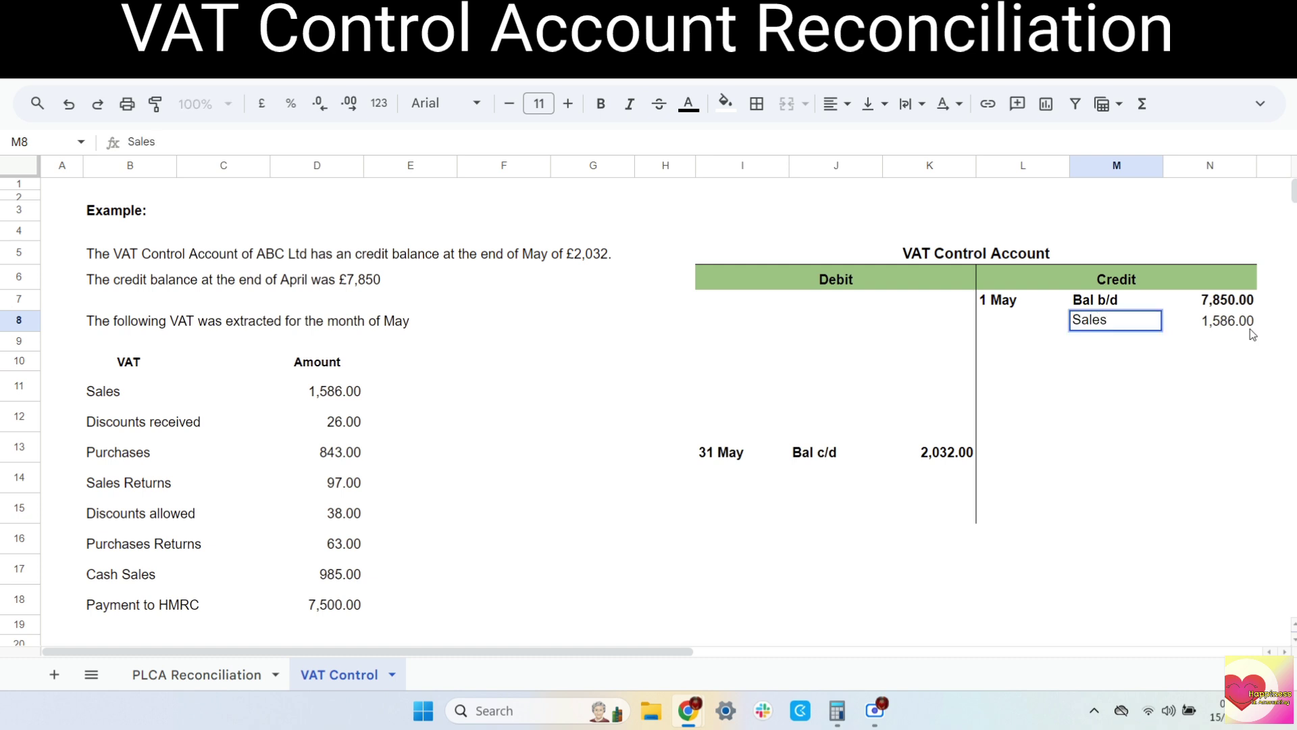
key(Return)
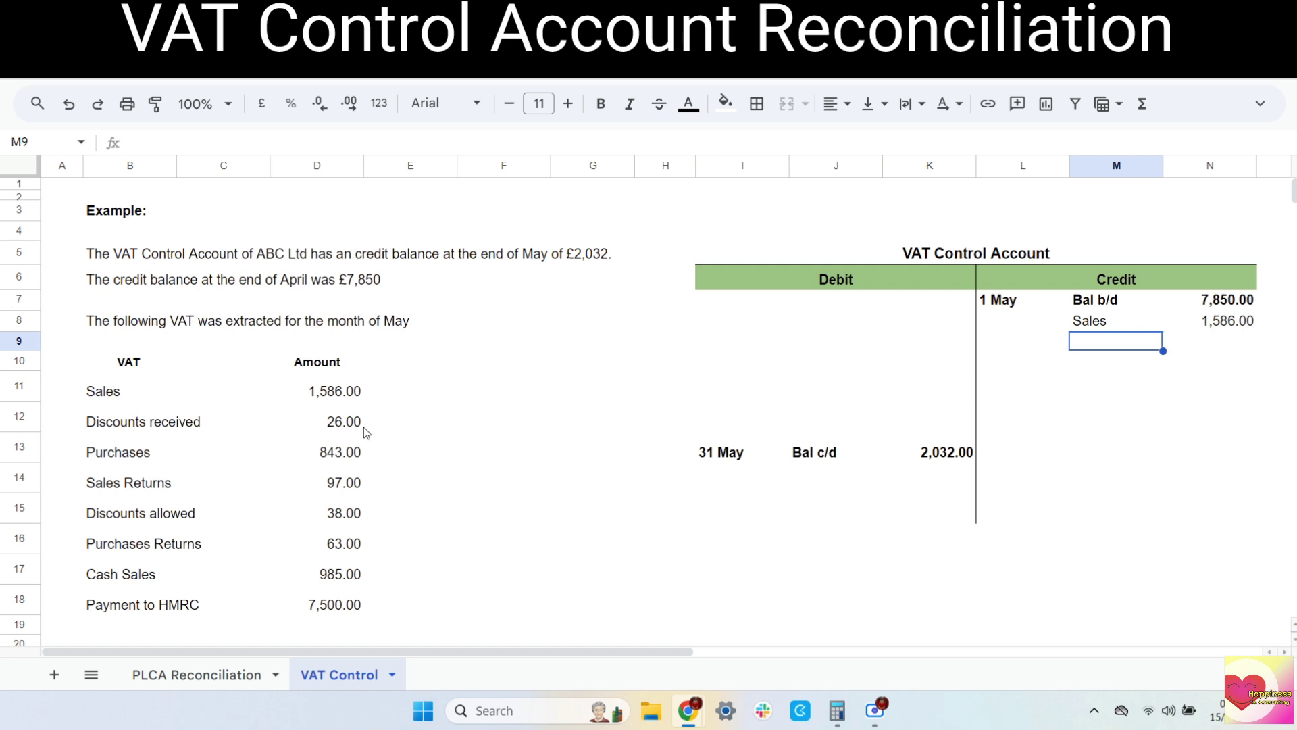
Add a "Discounts received" entry of 26 below Sales on the credit side of the VAT Control Account
click(472, 426)
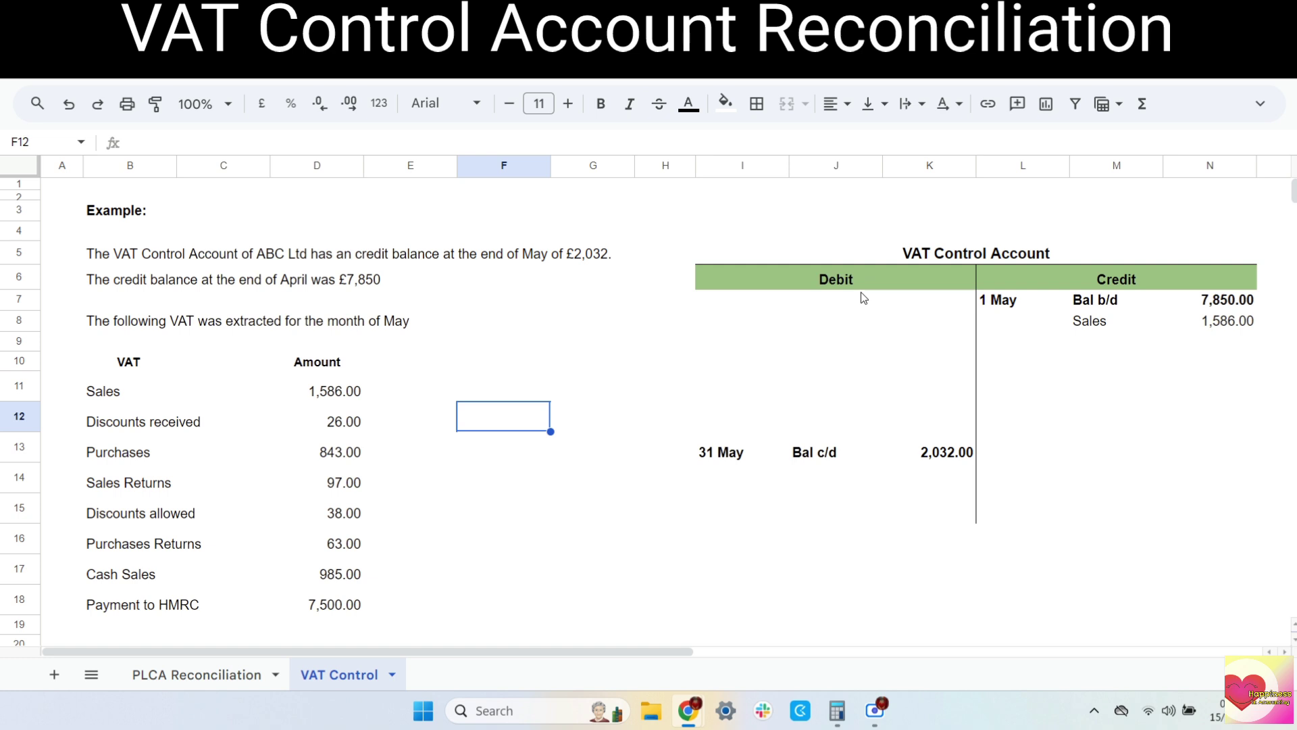
click(1231, 343)
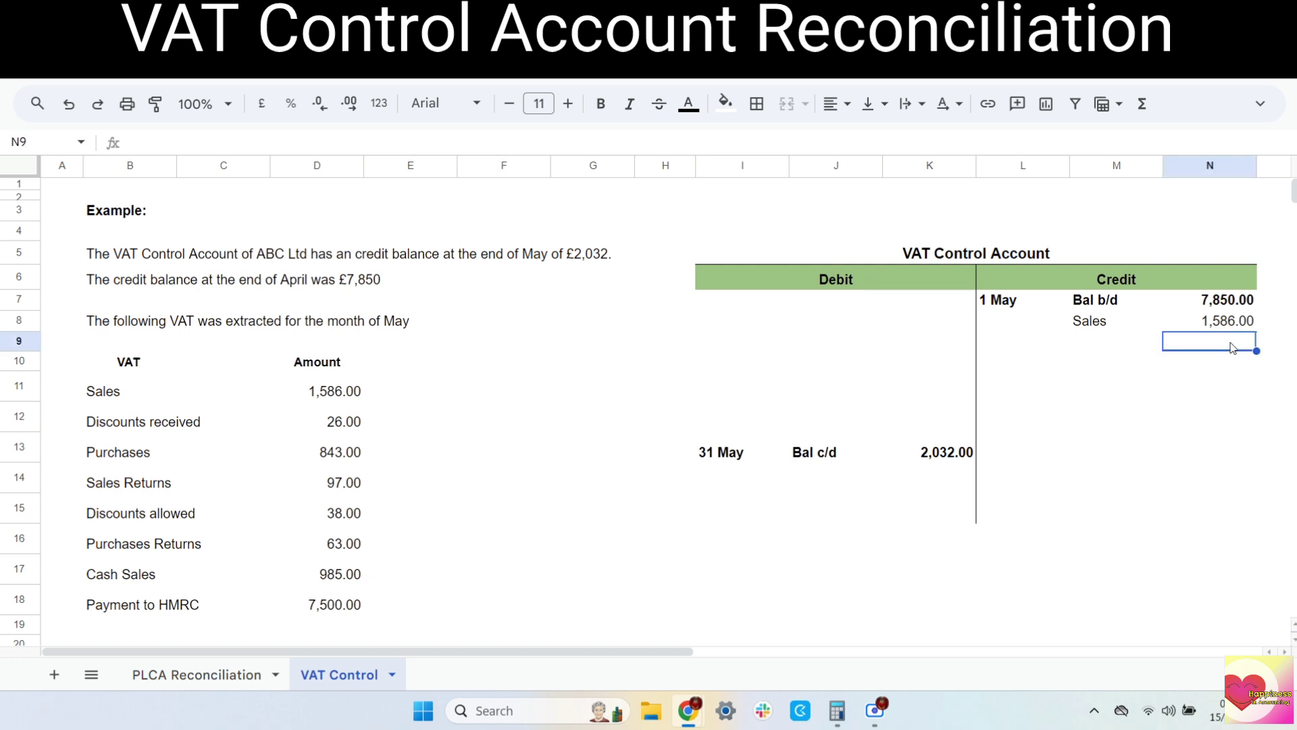
text(26)
key(Left)
text(Discoun)
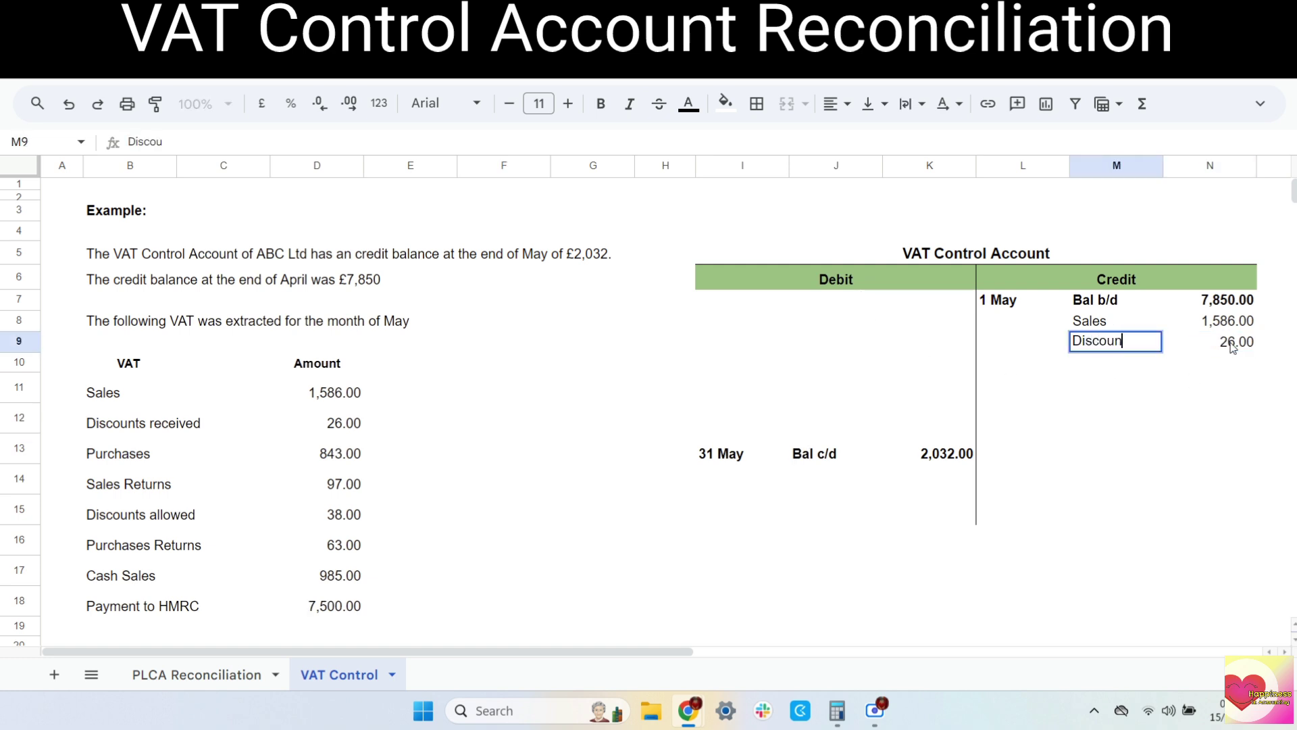
text(ts received)
key(Return)
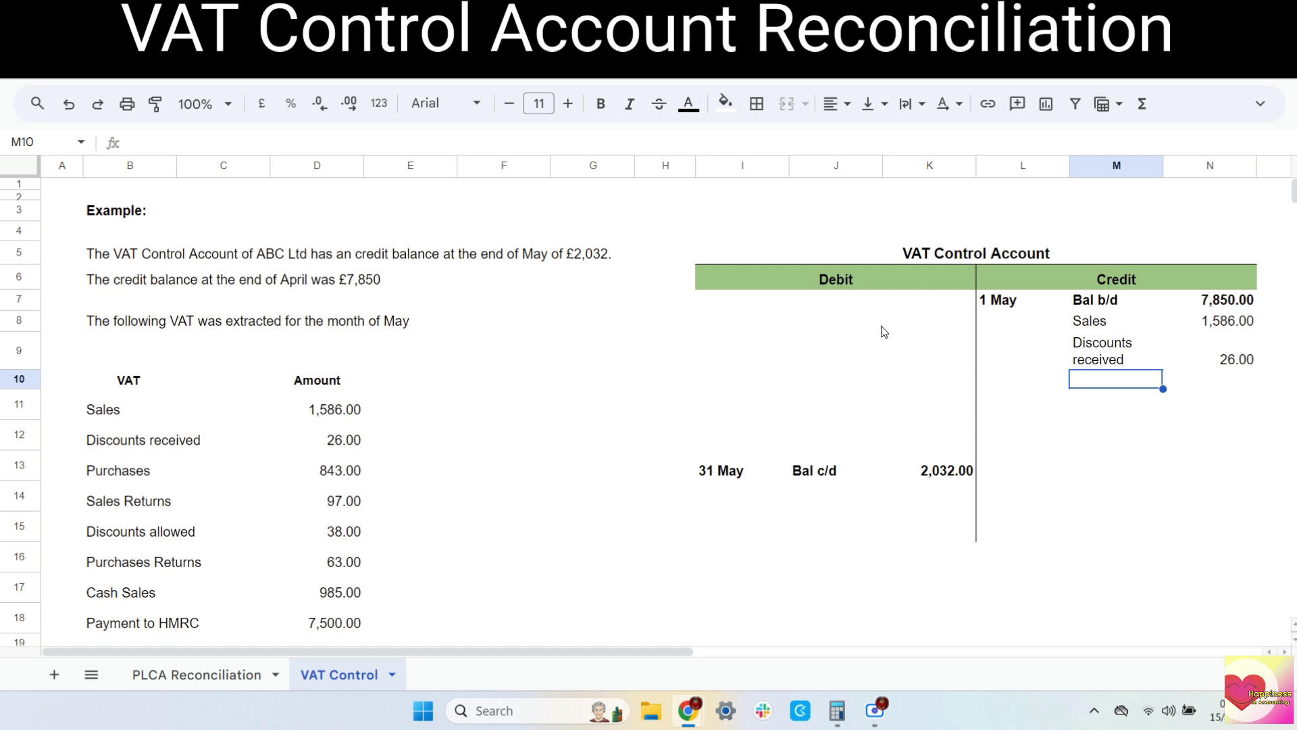
Add a "Purchases" entry of 843 in the first row of the VAT Control Account's debit side
click(933, 307)
text(843)
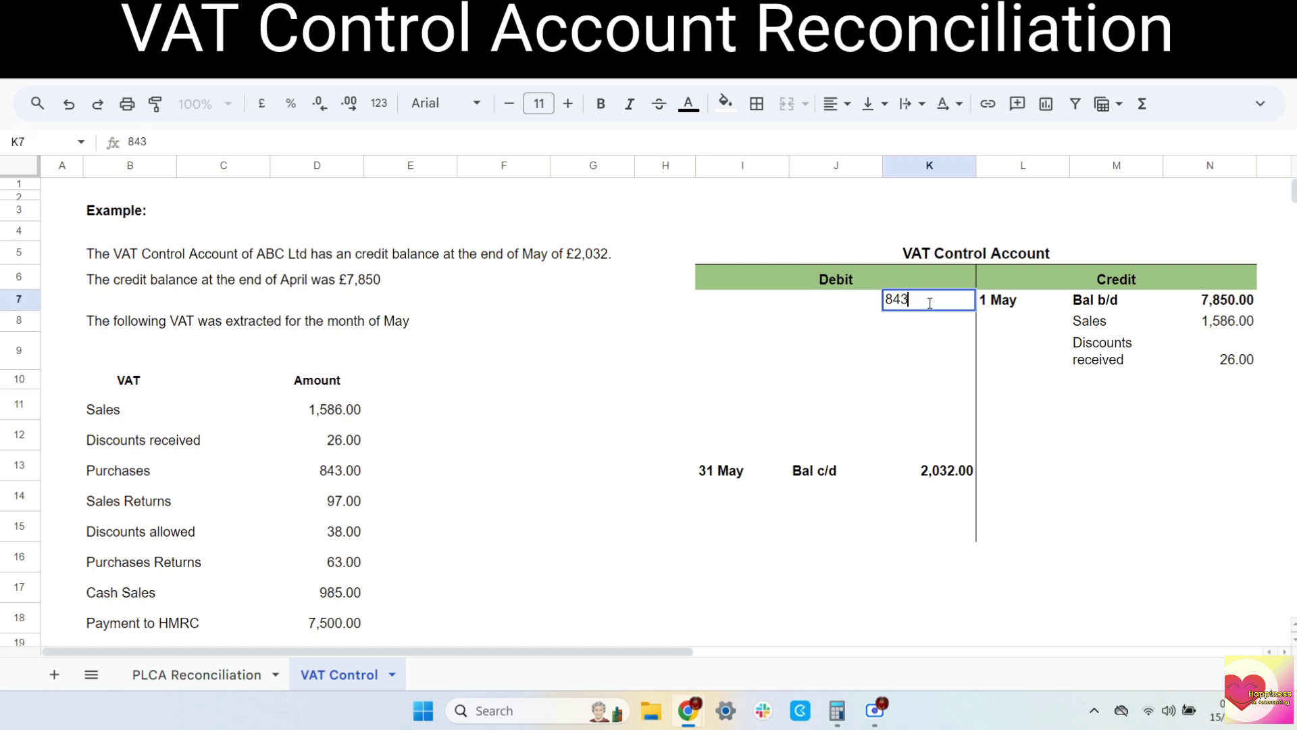
key(Left)
text(Purchases)
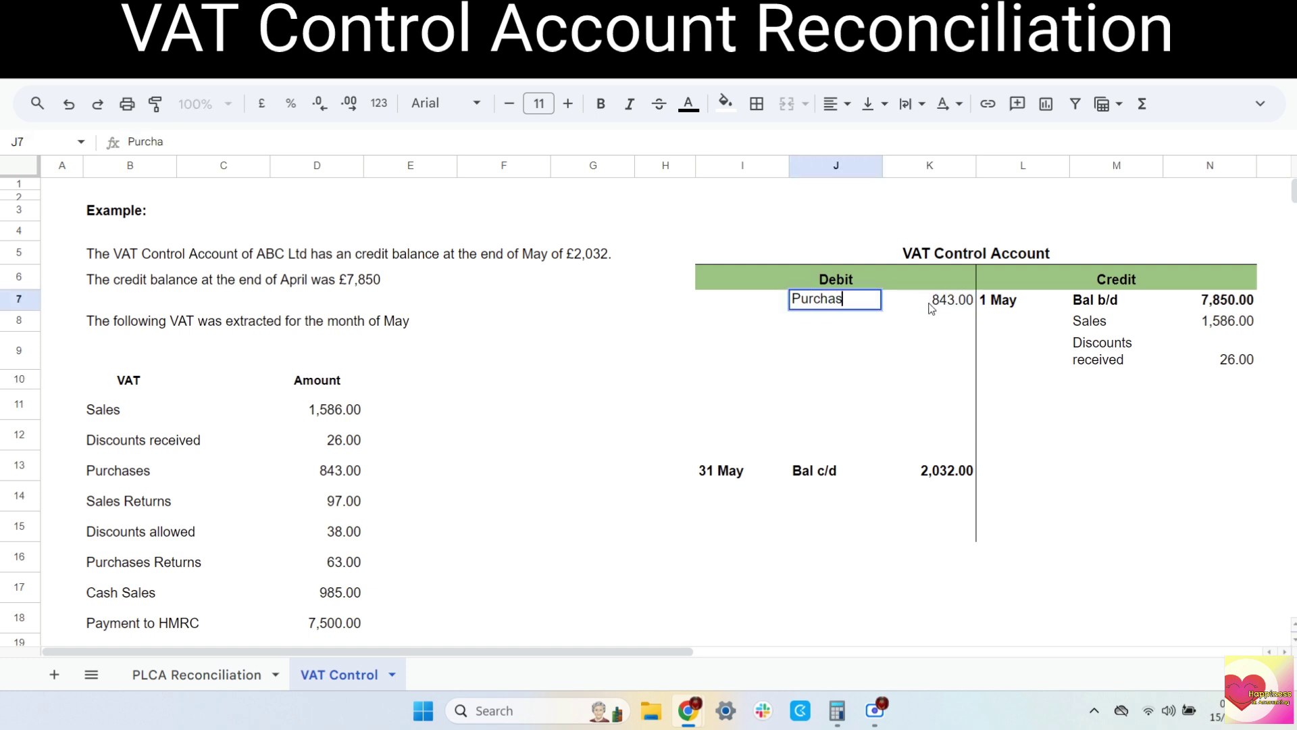
key(Return)
Add a "Sales returns" entry of 97 below Purchases on the debit side of the VAT Control Account
click(487, 500)
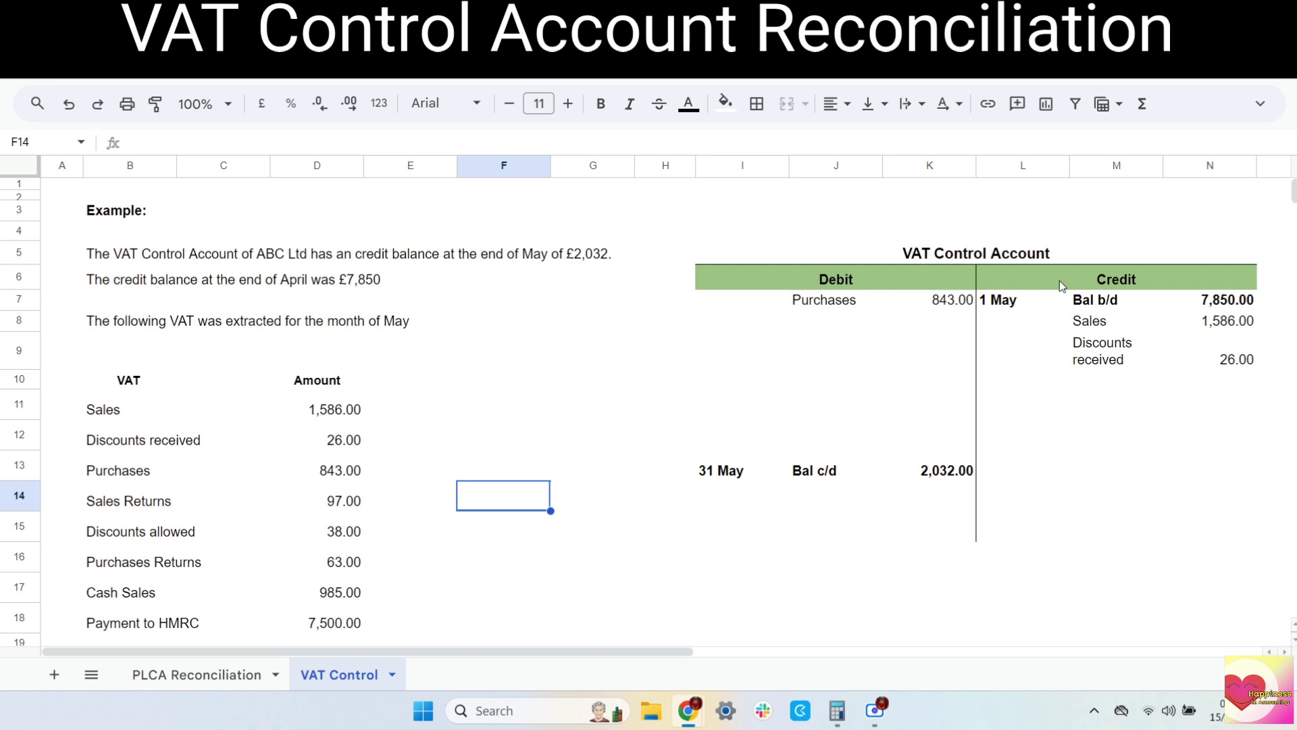
click(942, 326)
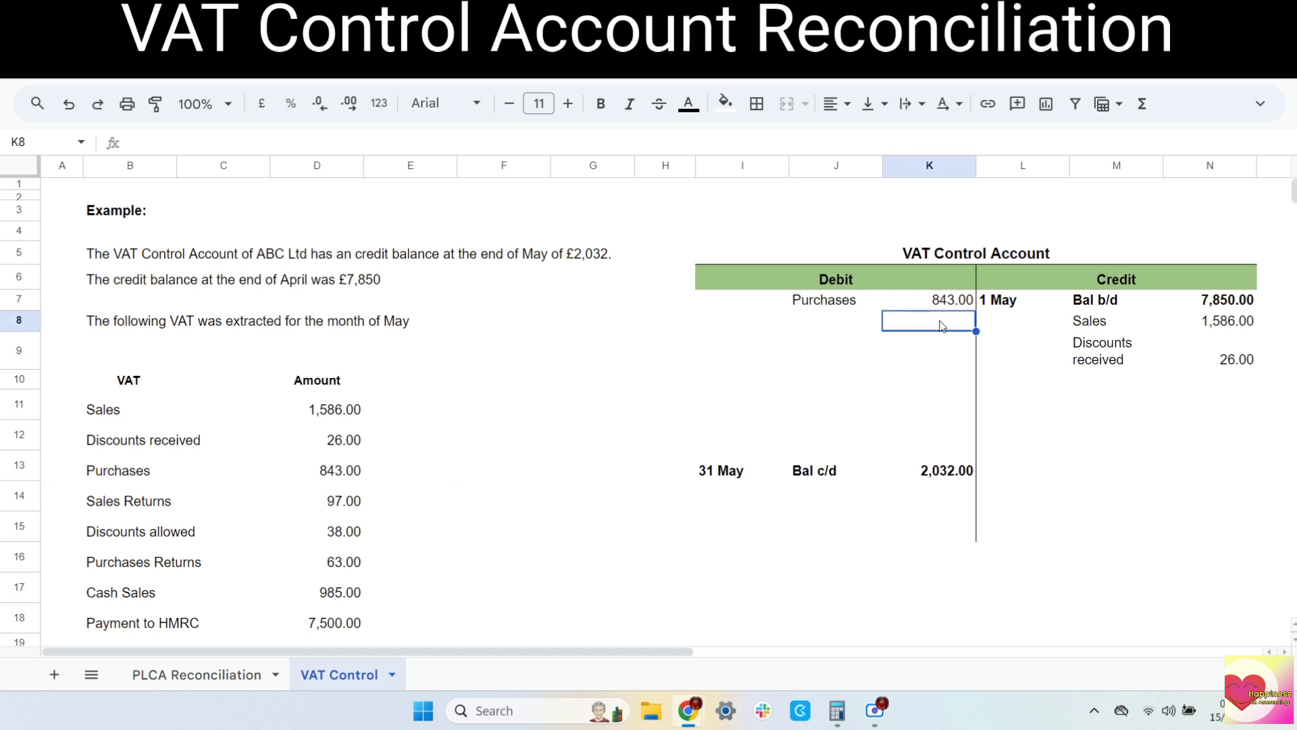
text(97)
key(Left)
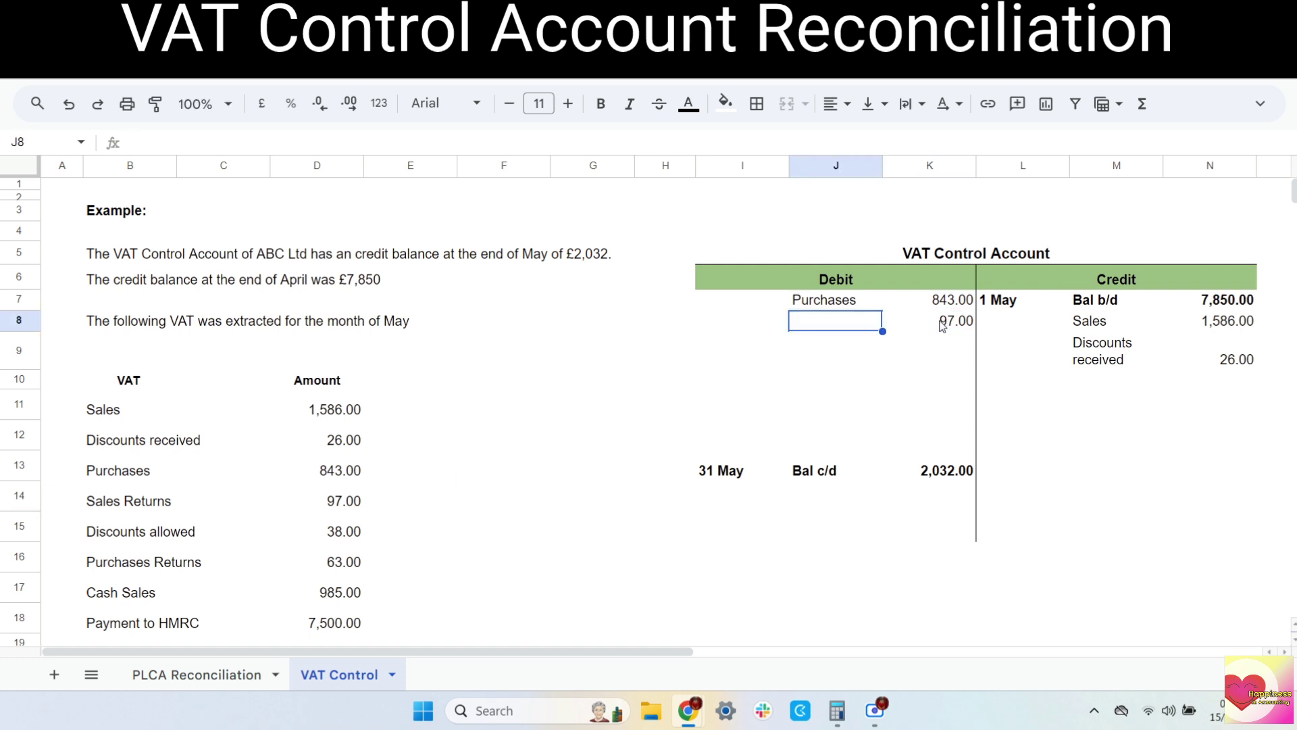
text(Sales)
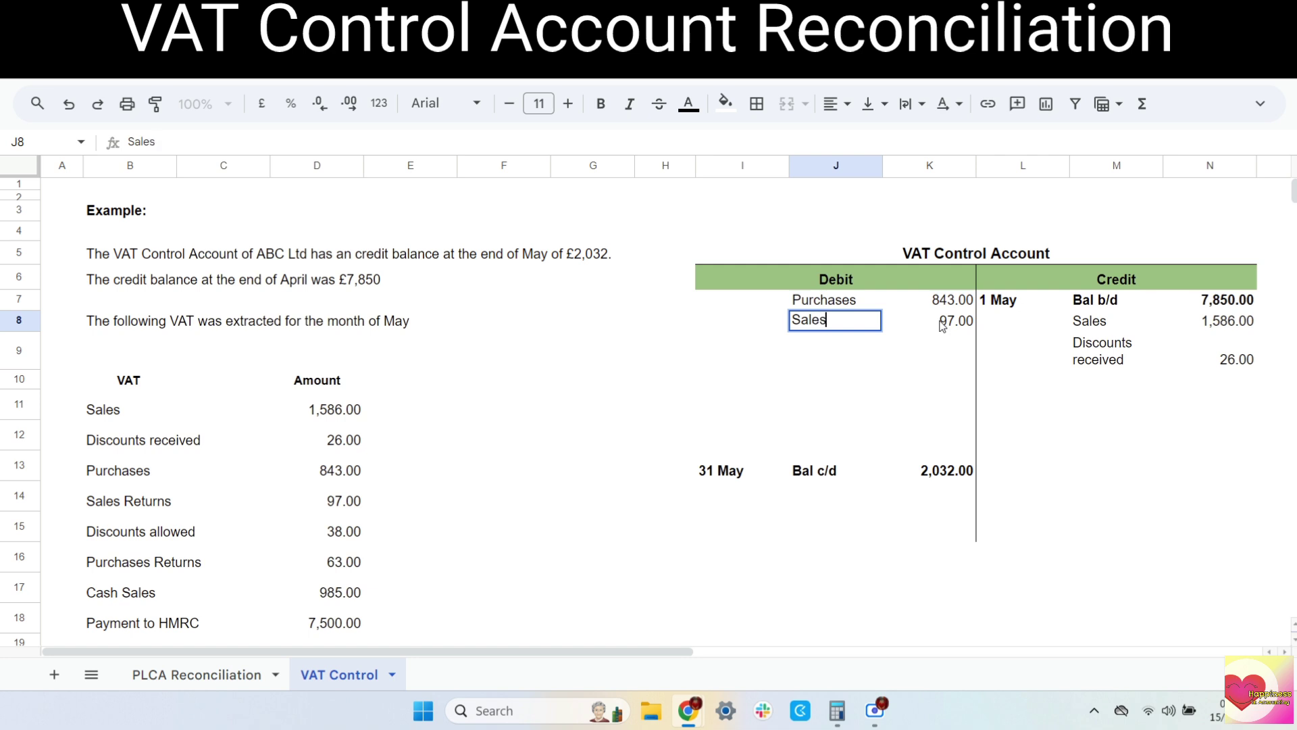
text( returns)
key(Return)
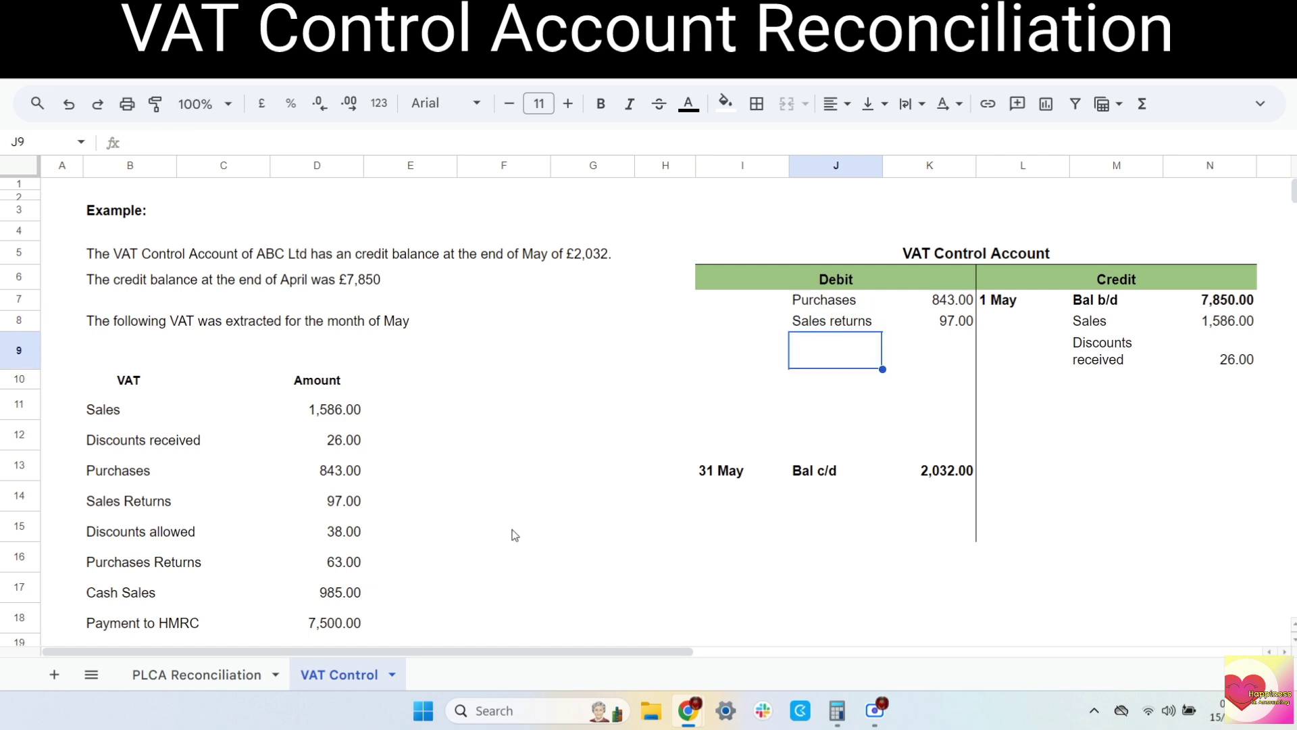
Add a "Discounts allowed" entry of 38 below Sales returns on the debit side of the VAT Control Account
click(512, 534)
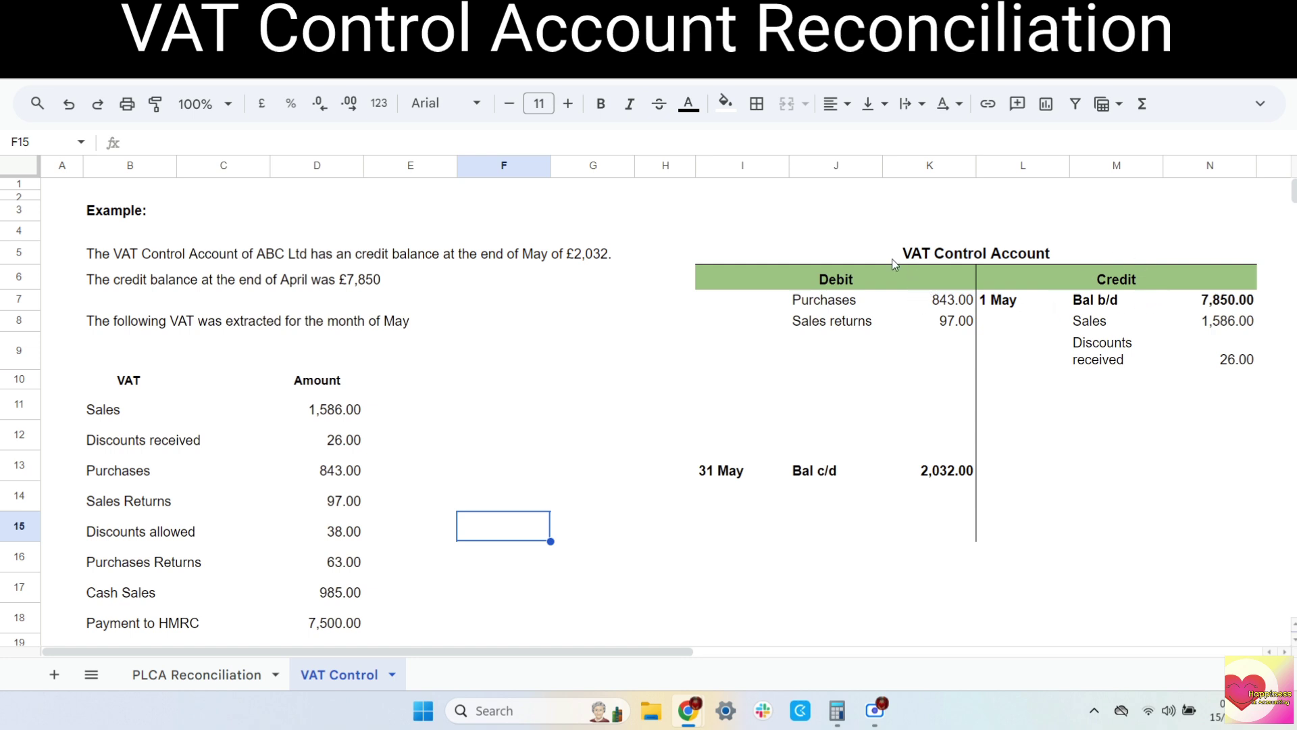
click(953, 345)
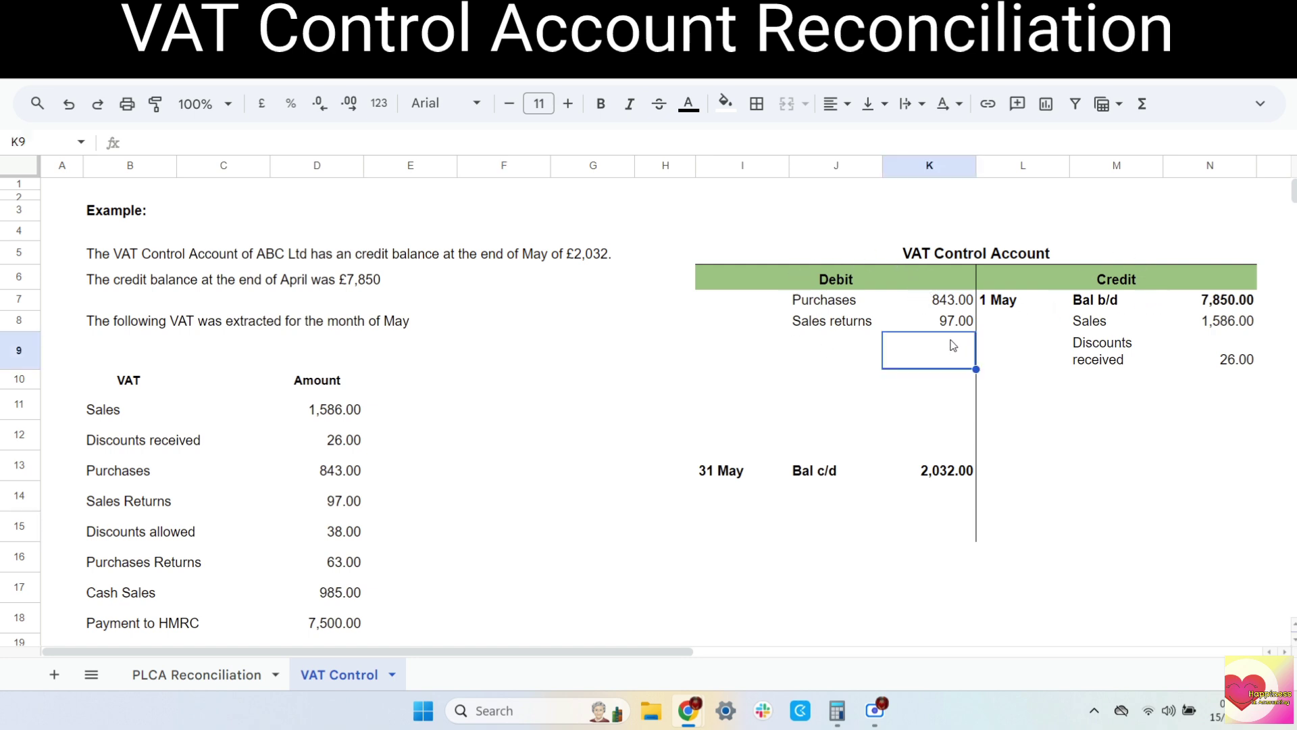
text(38)
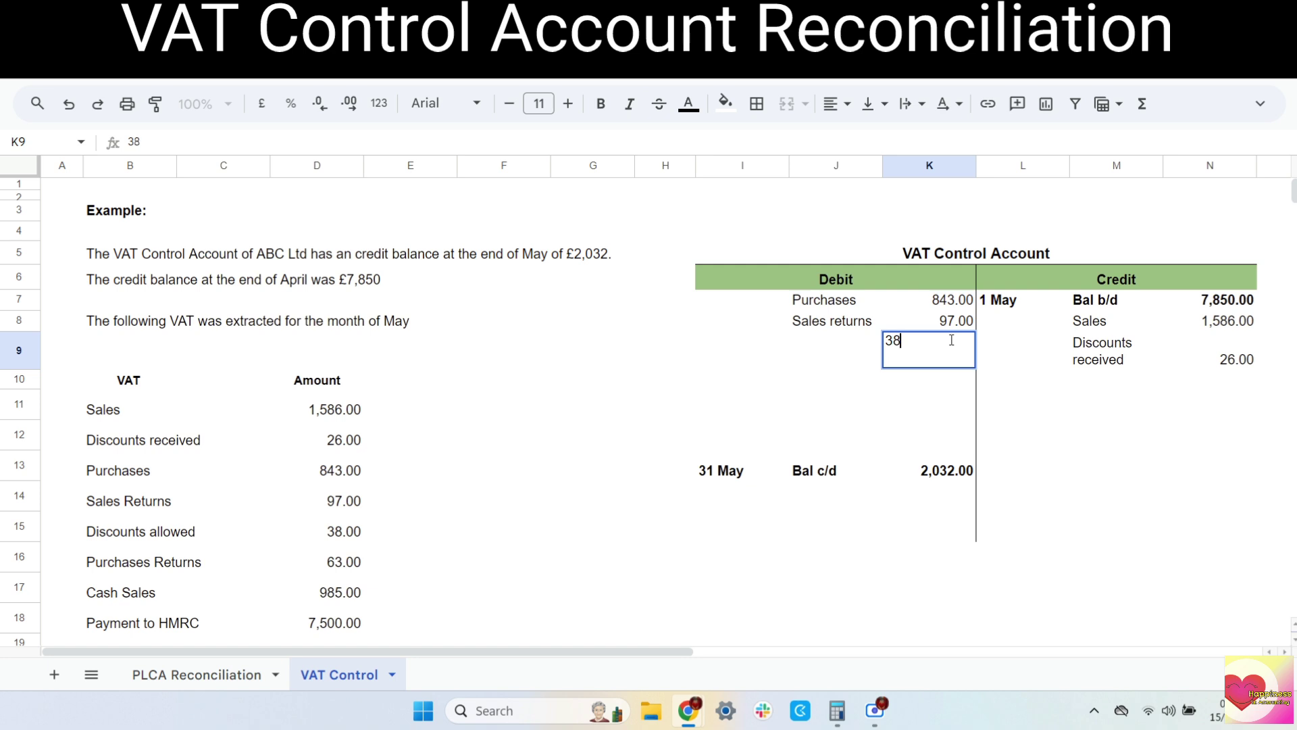
key(Return)
key(Up)
key(Left)
text(D)
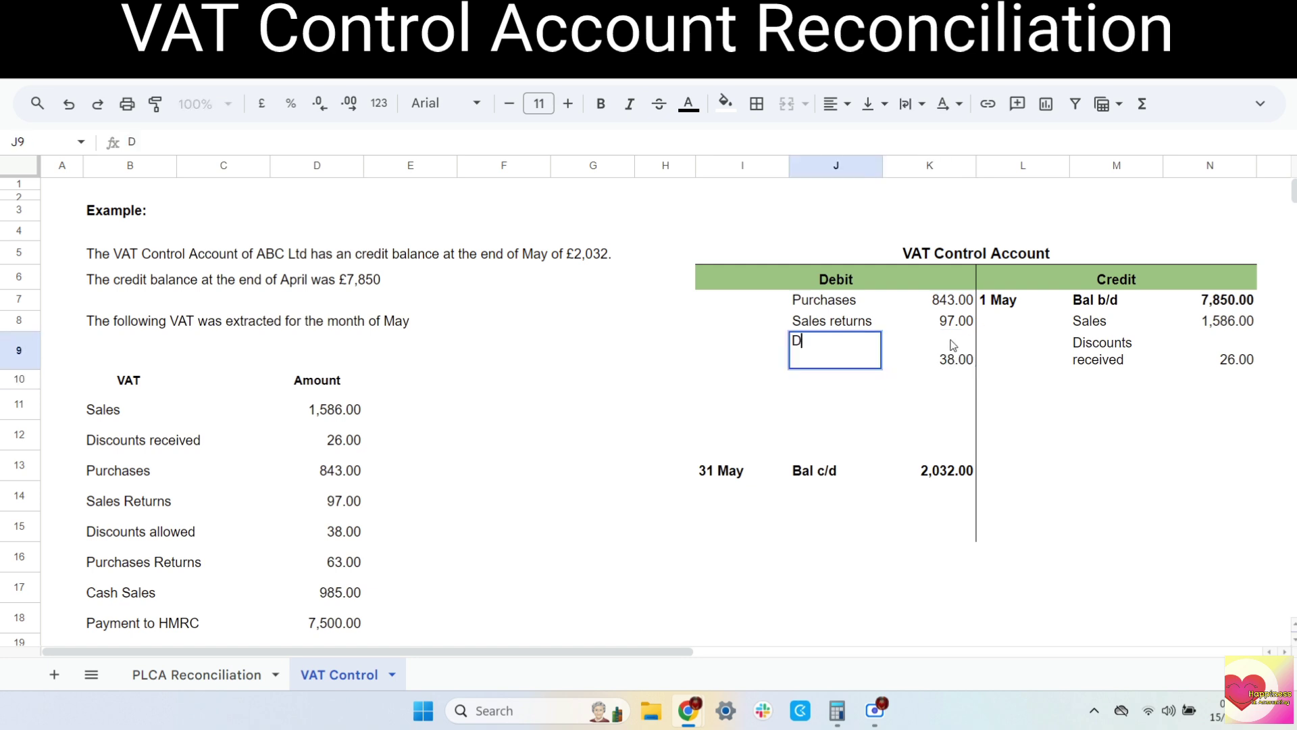
text(iscounts allowed)
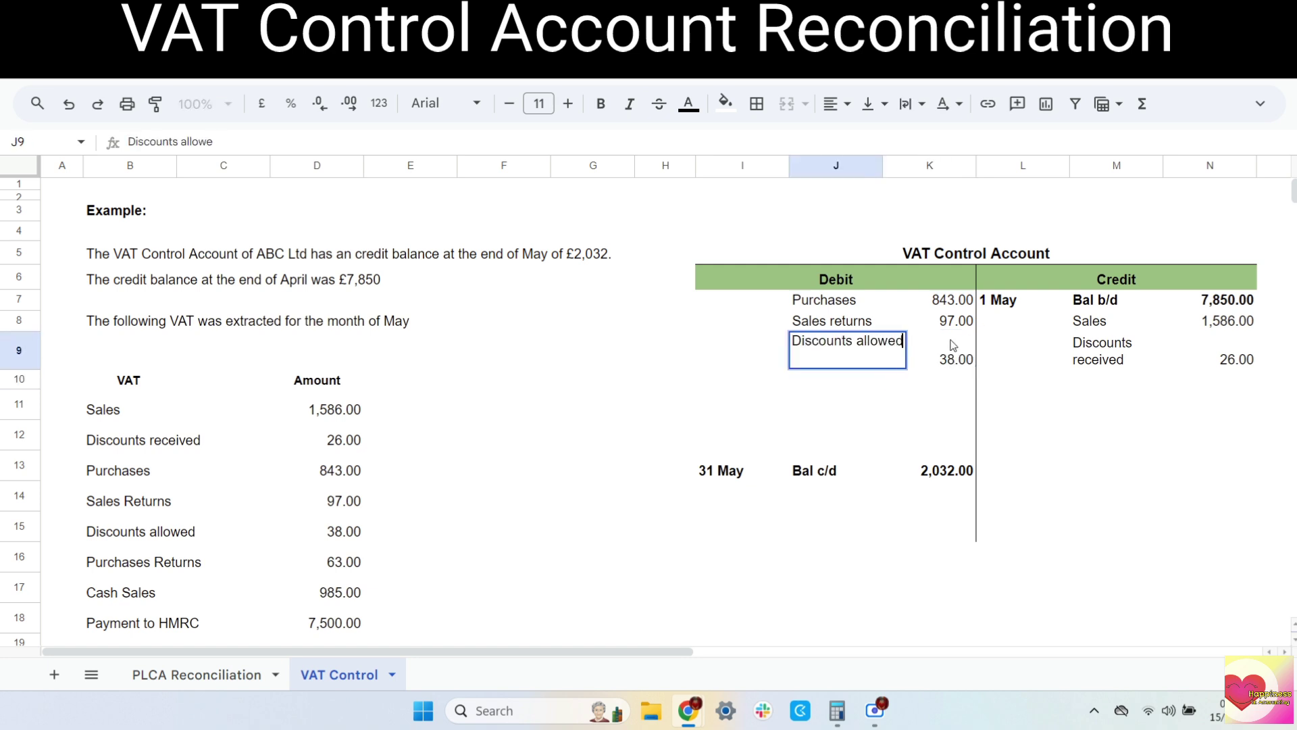
key(Return)
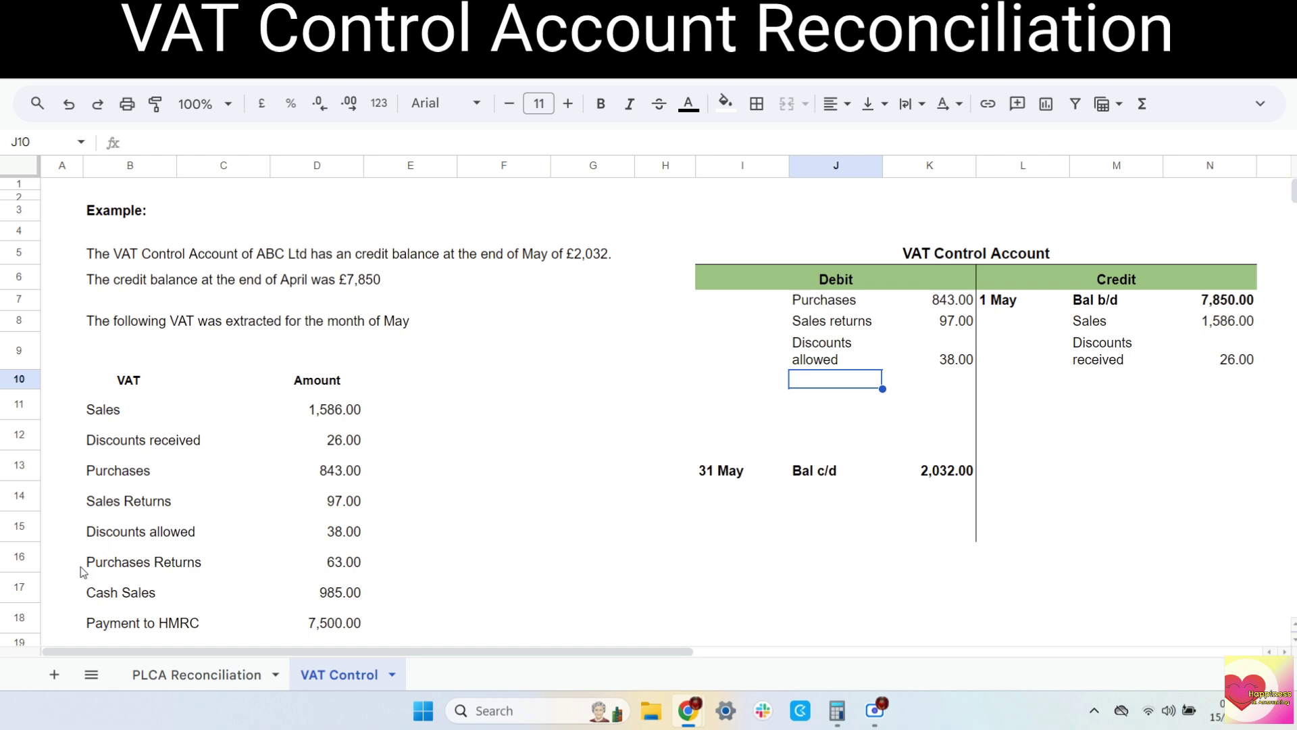
Add a "Purchases returns" entry of 63 below Discounts received on the credit side of the VAT Control Account
click(477, 571)
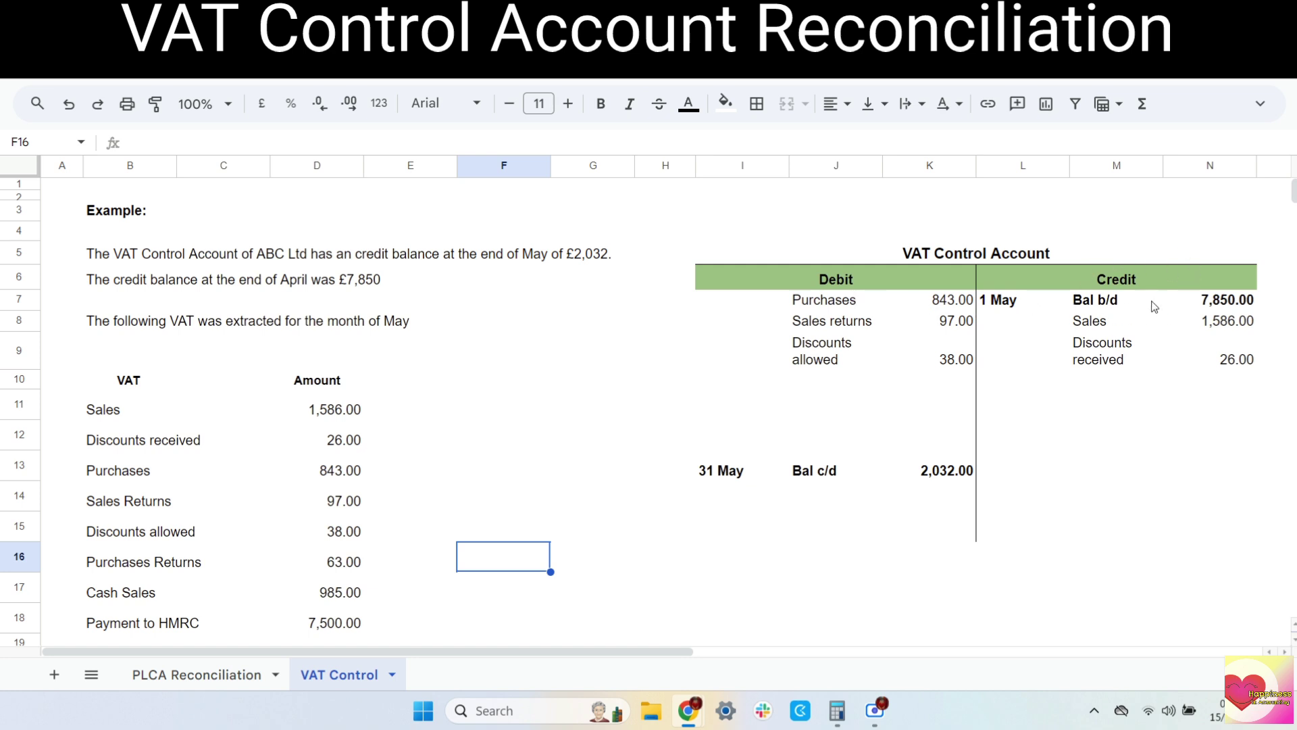
click(1239, 380)
text(63)
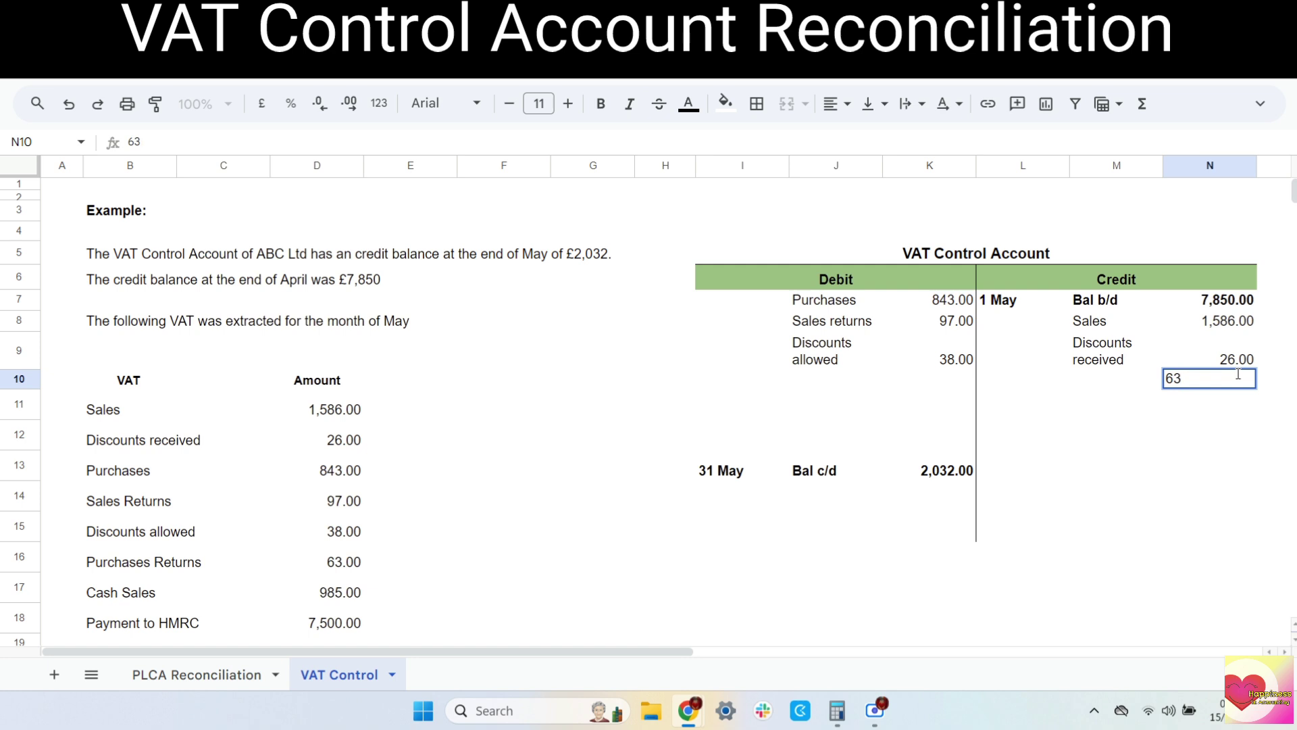
key(Return)
click(1103, 379)
text(Purchs)
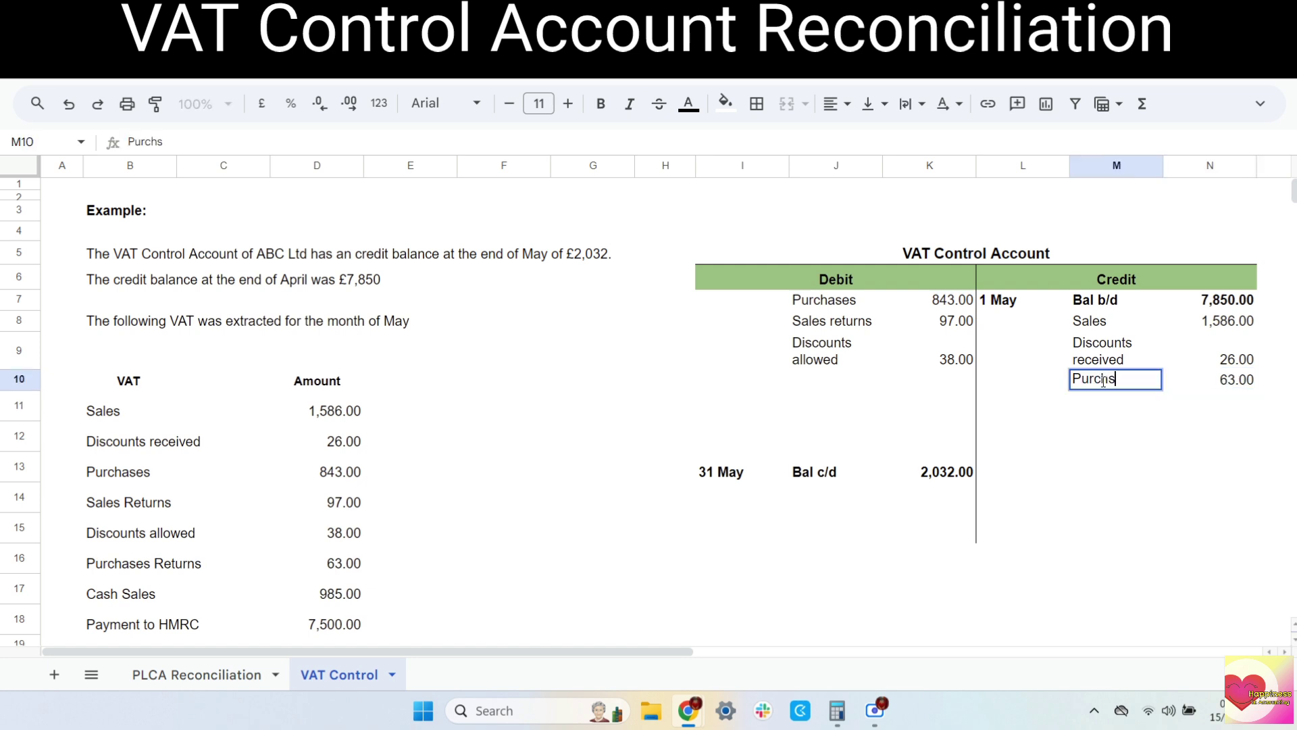
key(BackSpace)
text(ases returns)
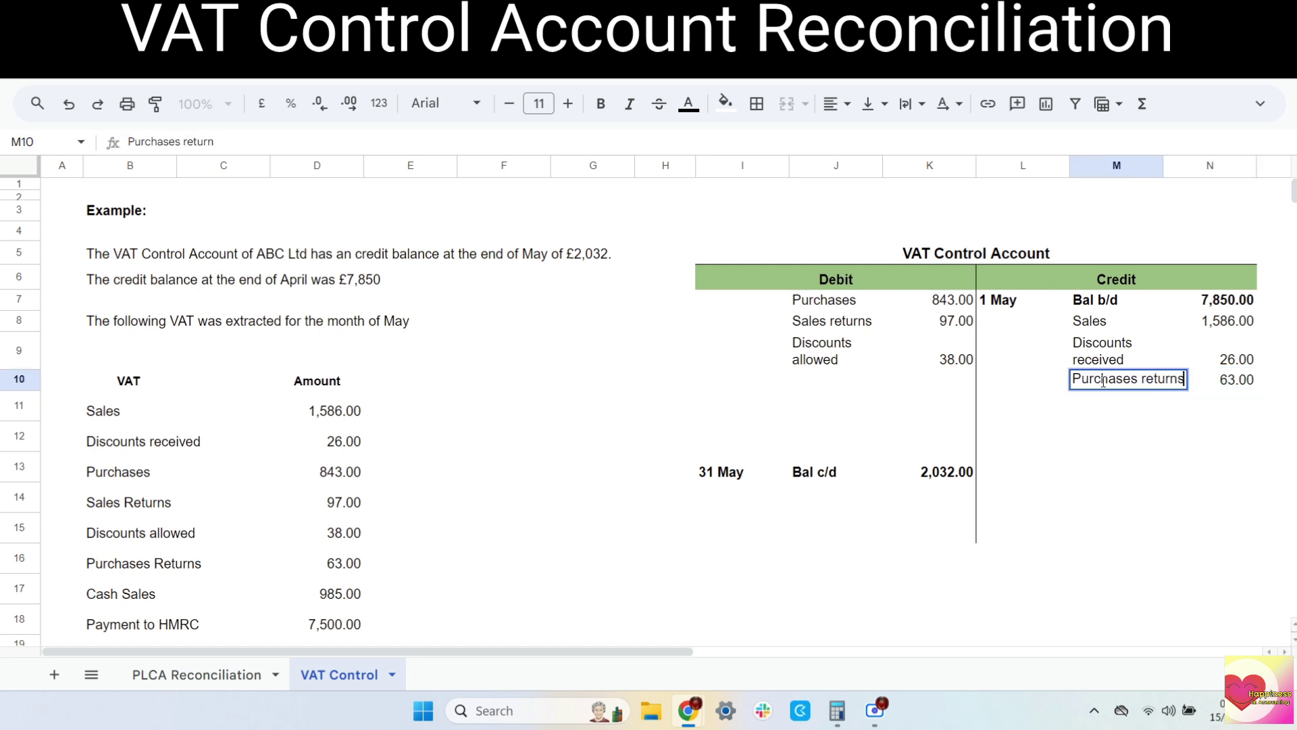
key(Return)
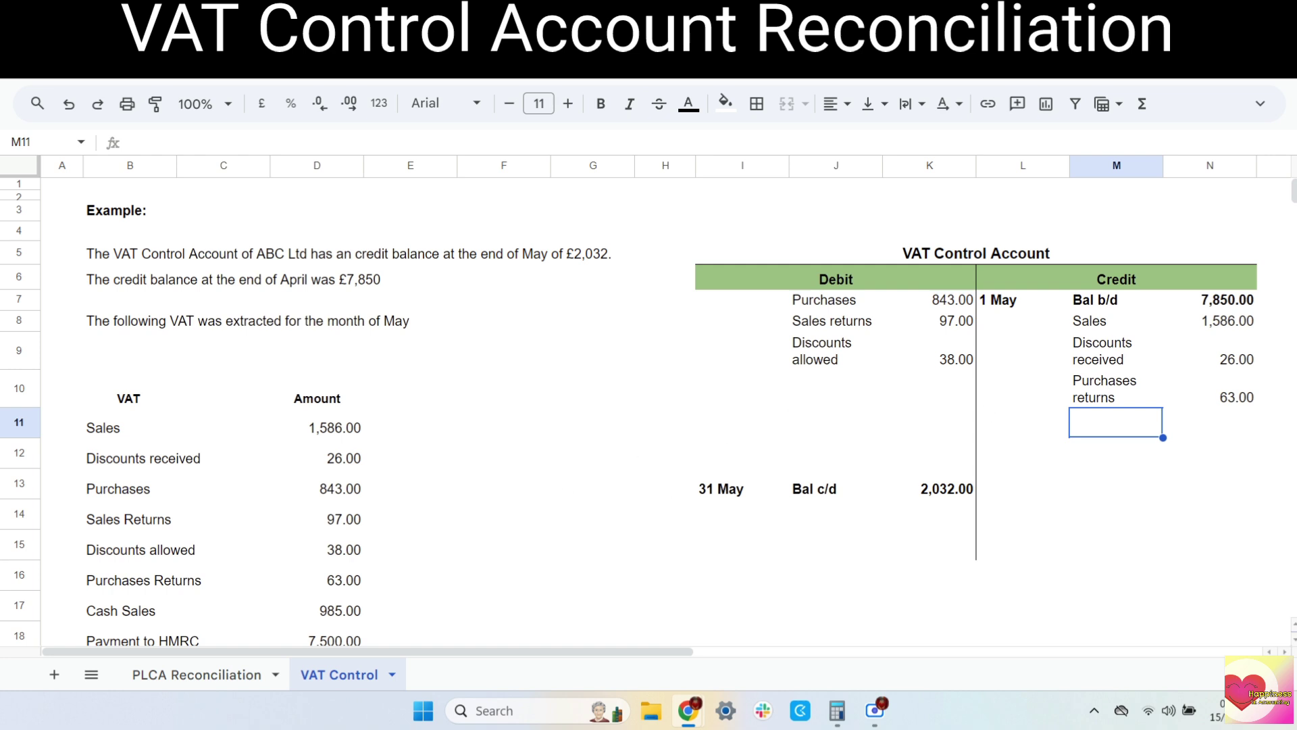
Add a "Cash sales" entry of 985 below Purchases returns on the credit side of the VAT Control Account
scroll(1270, 182, down, 2)
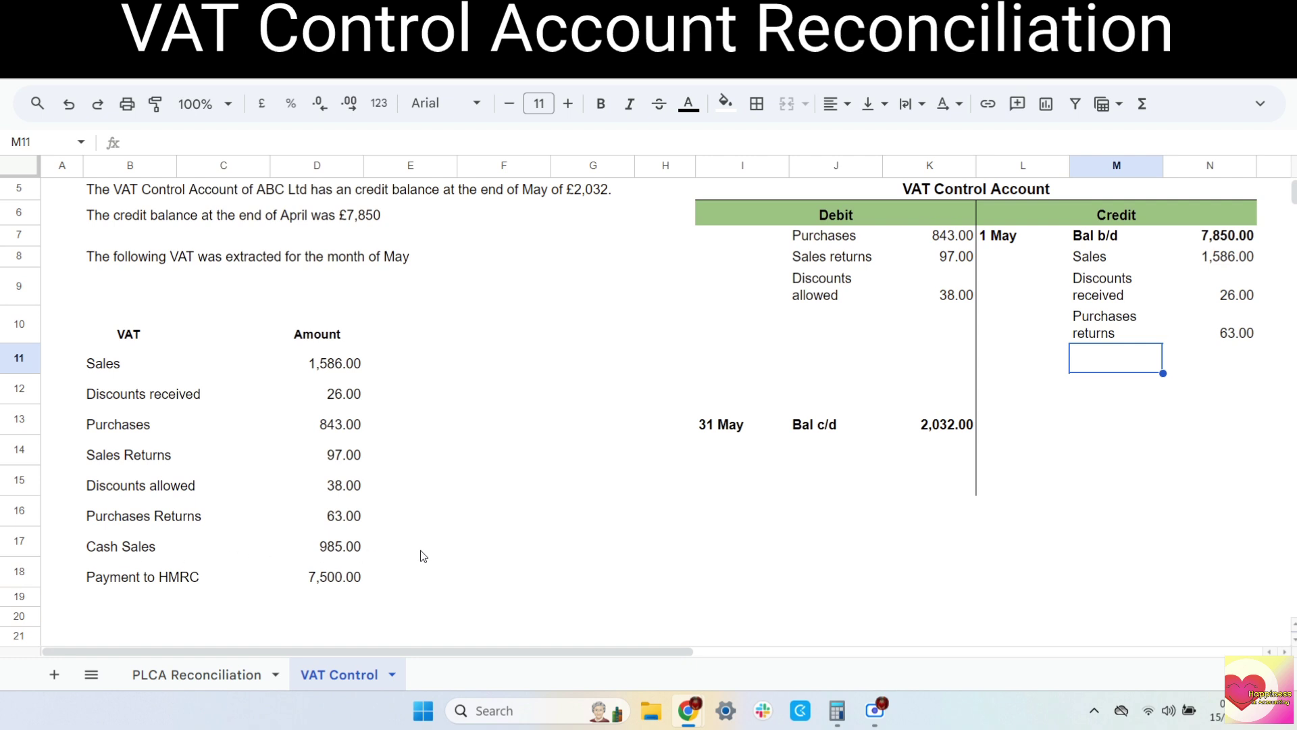
click(451, 552)
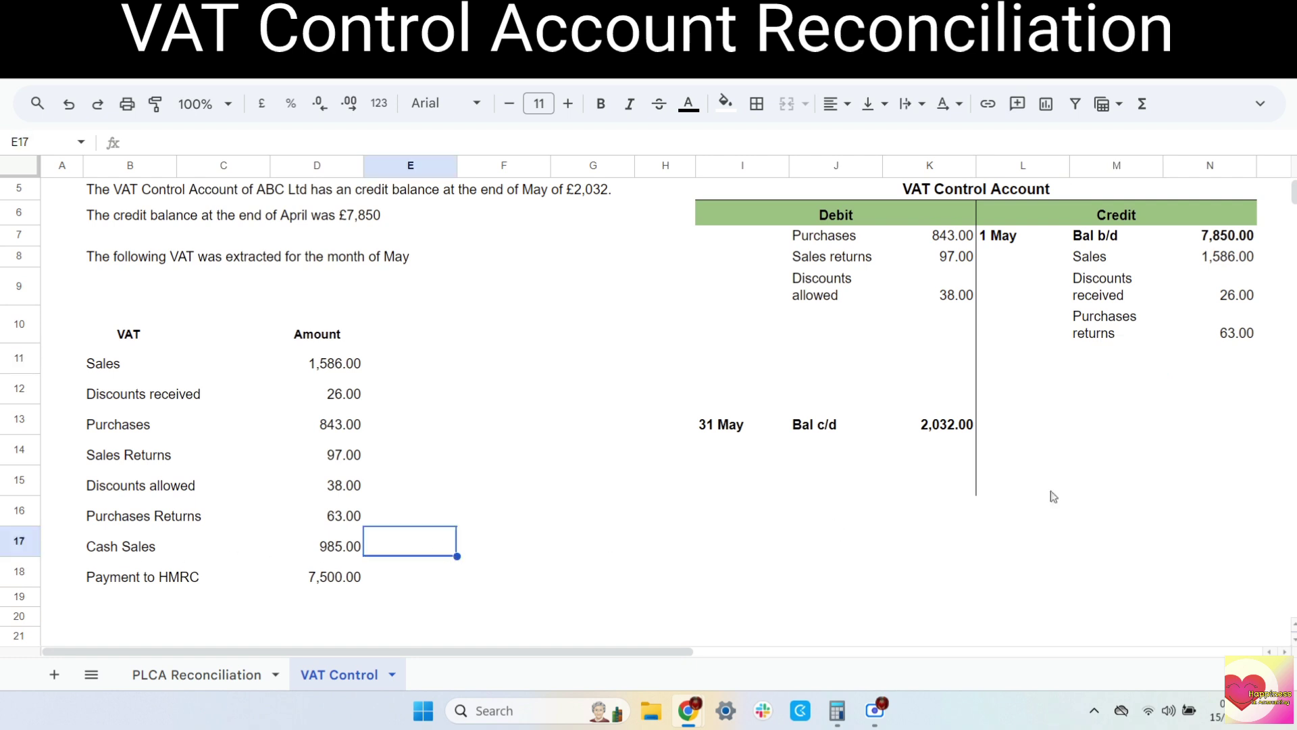
click(1225, 364)
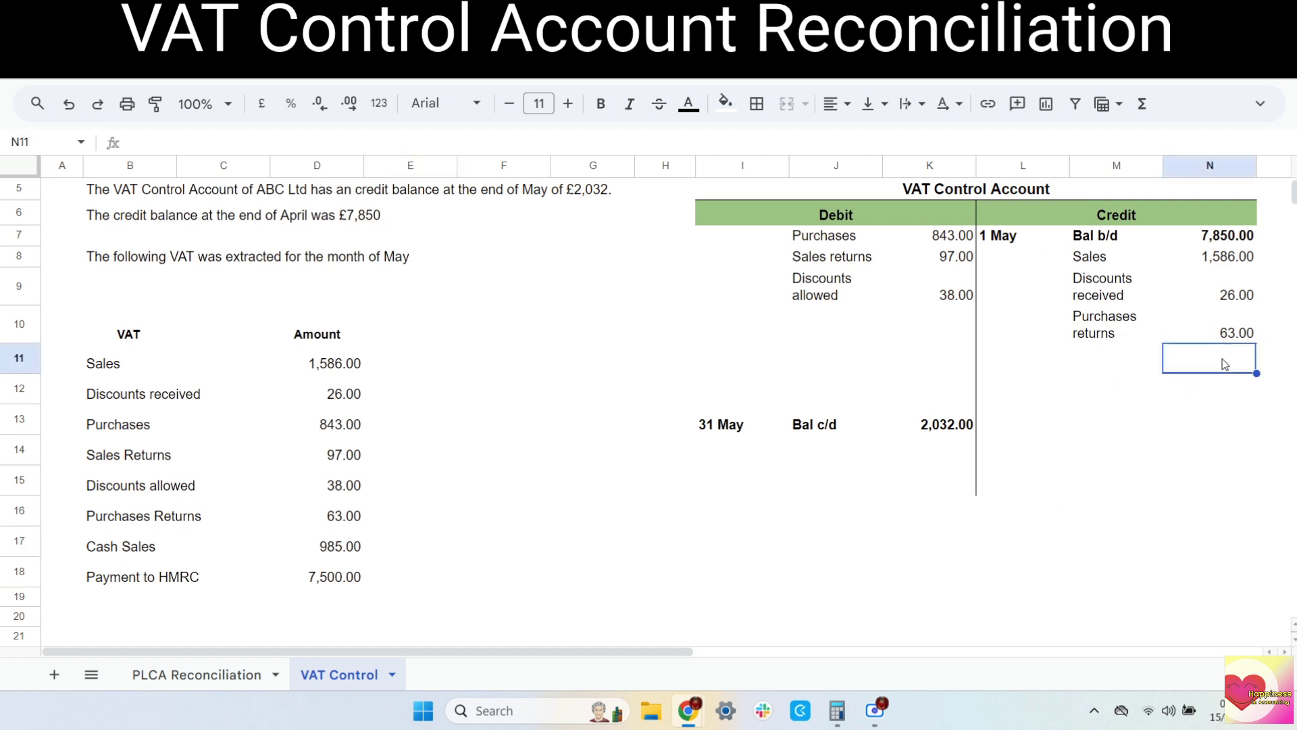
text(985)
key(Left)
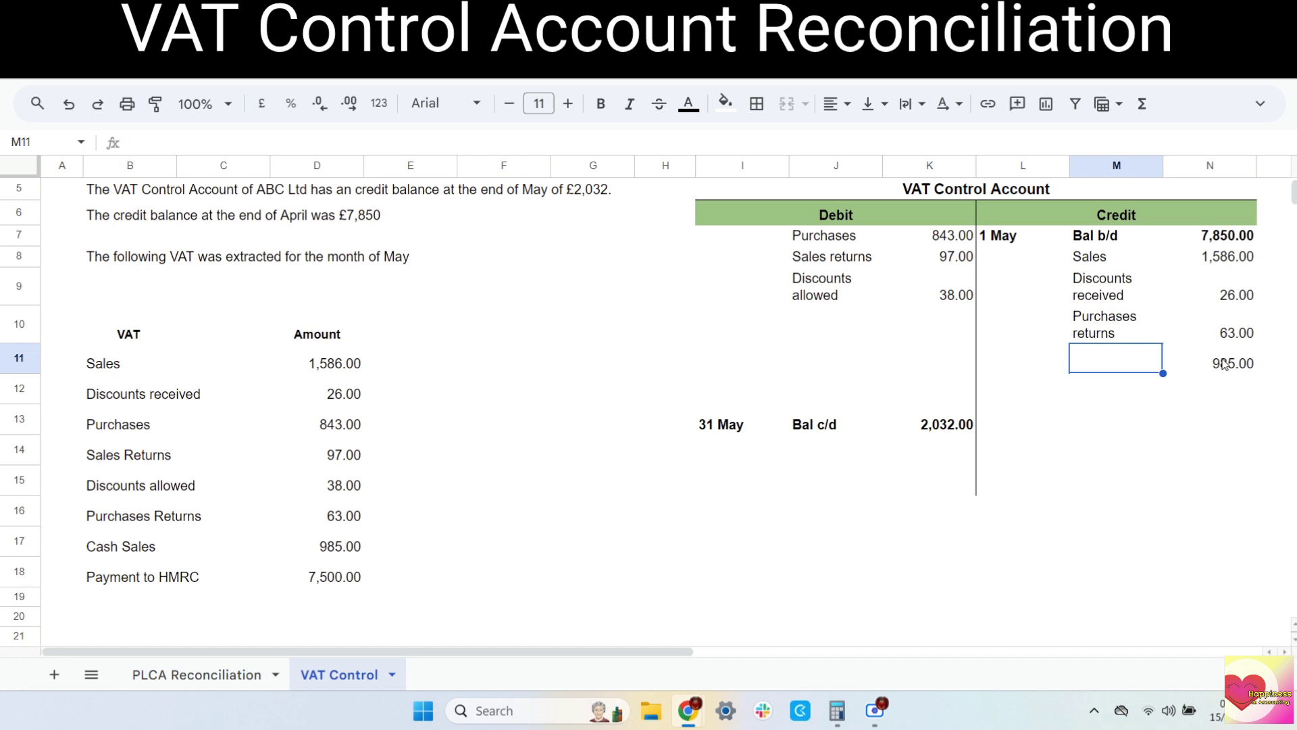
text(Cash sales)
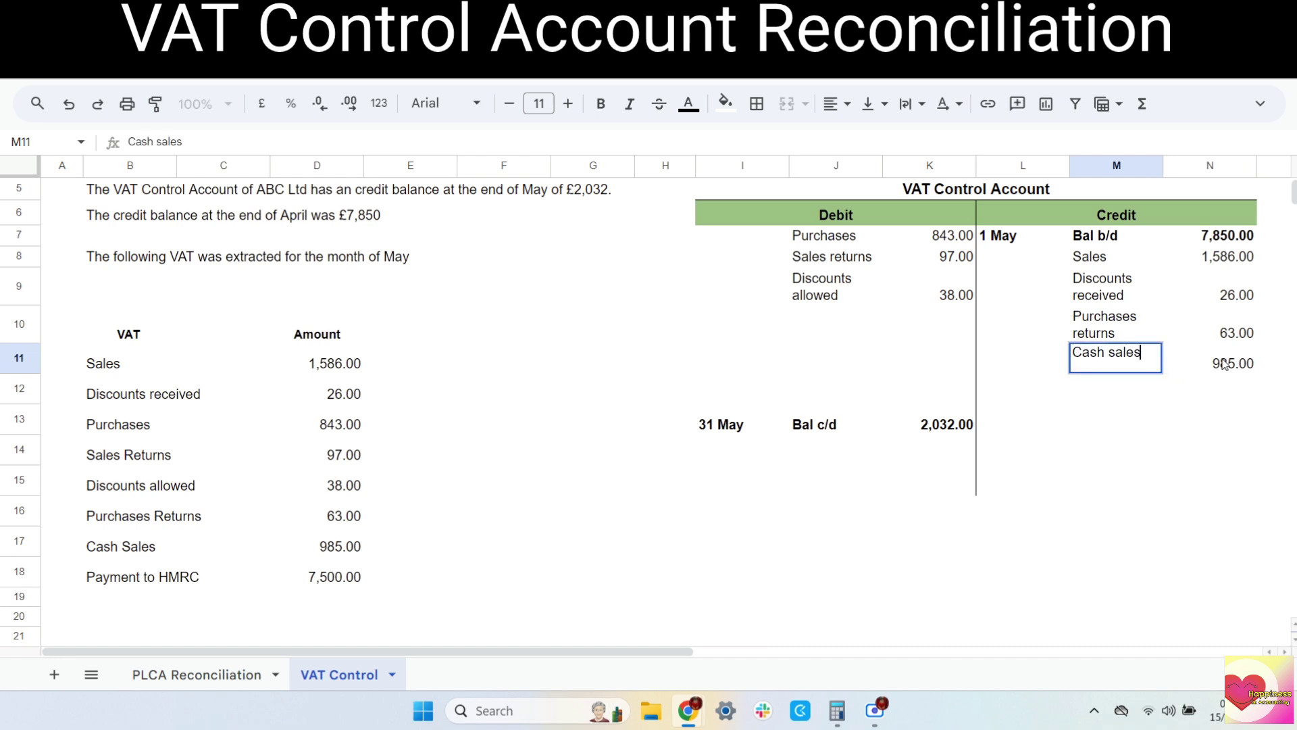
key(Return)
Add a "Payment to HMRC" entry of 7,500 below Discounts allowed on the debit side of the VAT Control Account
click(445, 587)
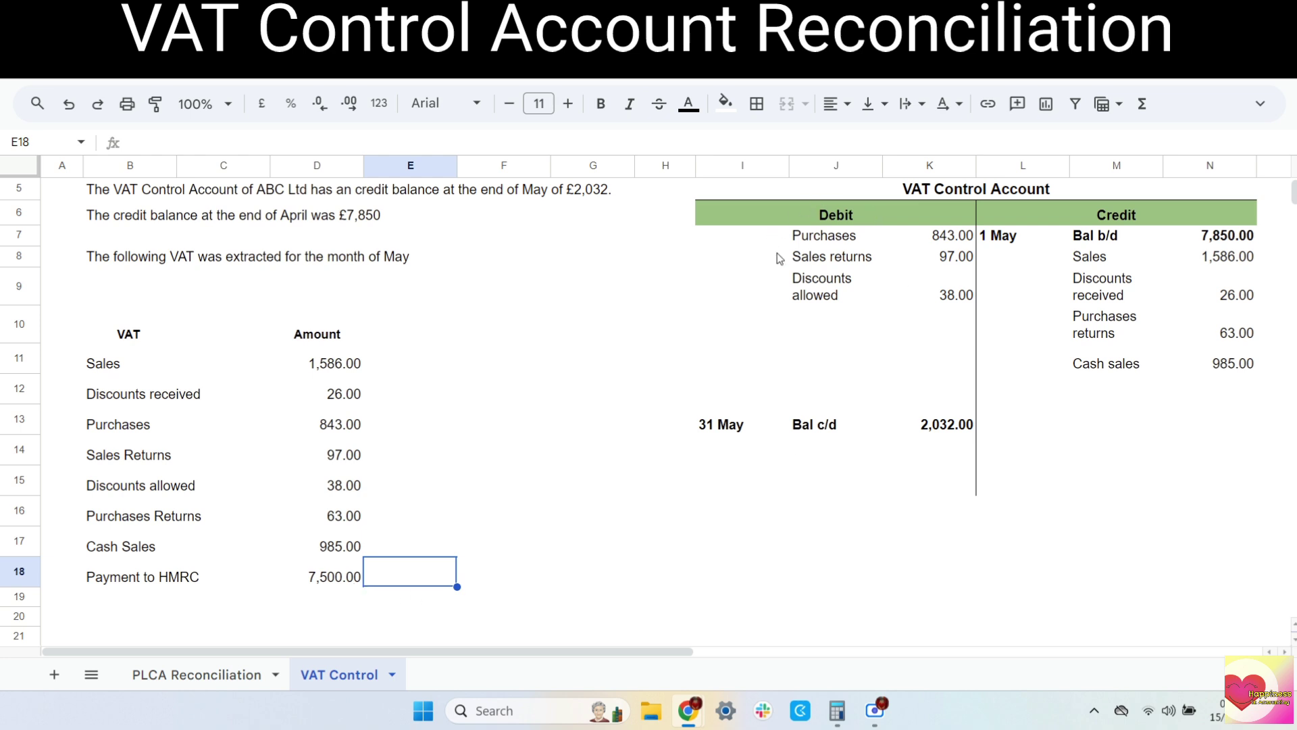
click(954, 322)
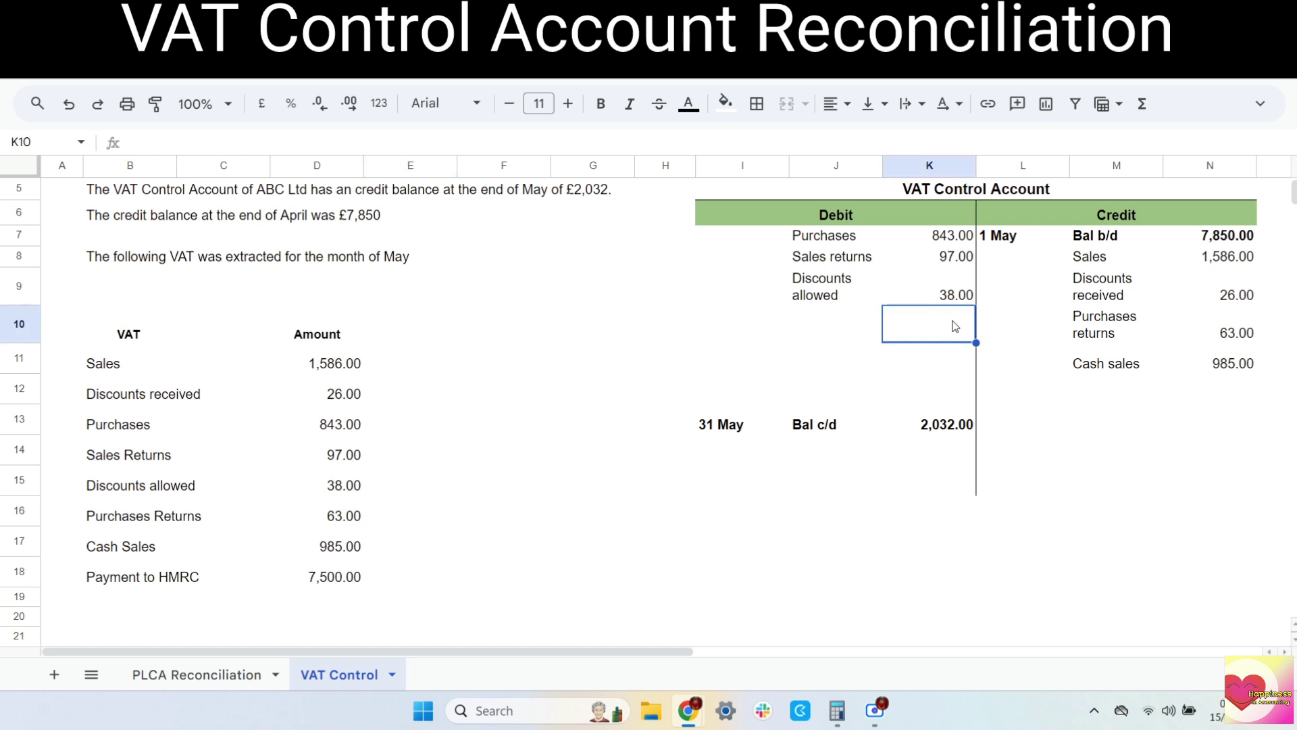
text(7,500)
key(Left)
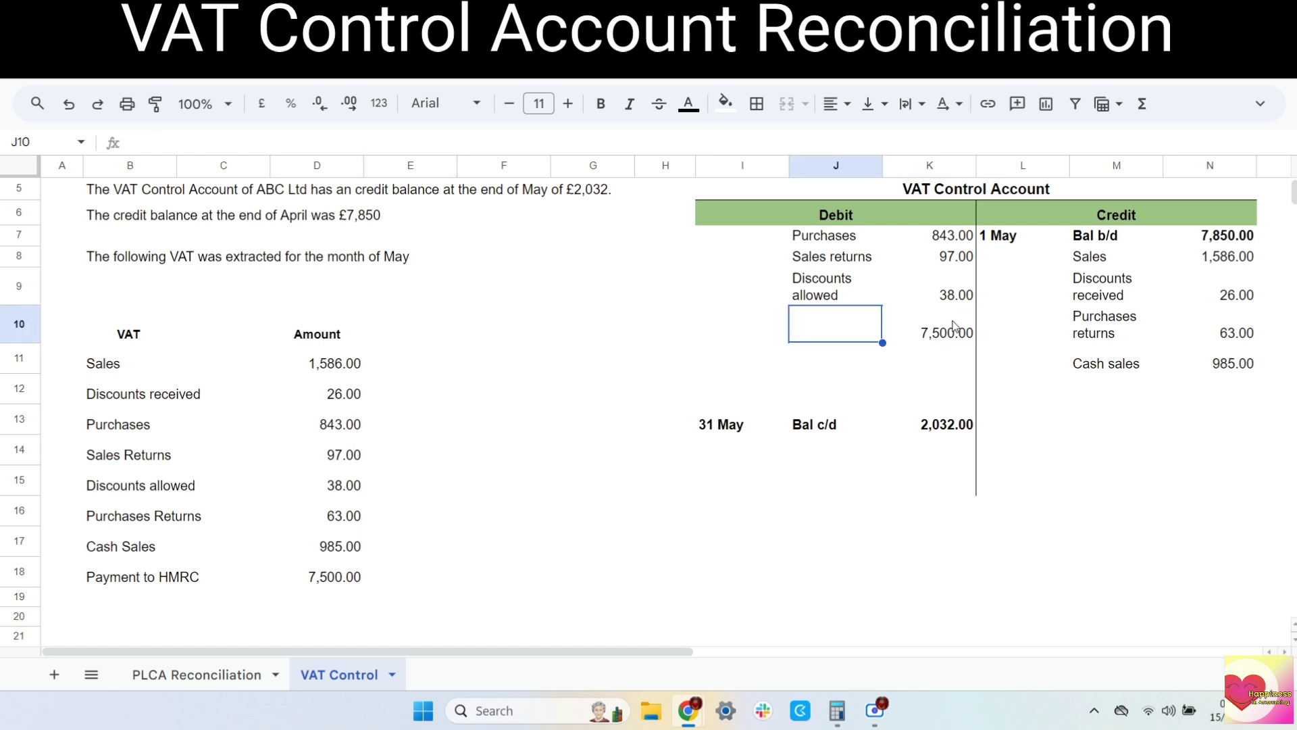
text(Pay)
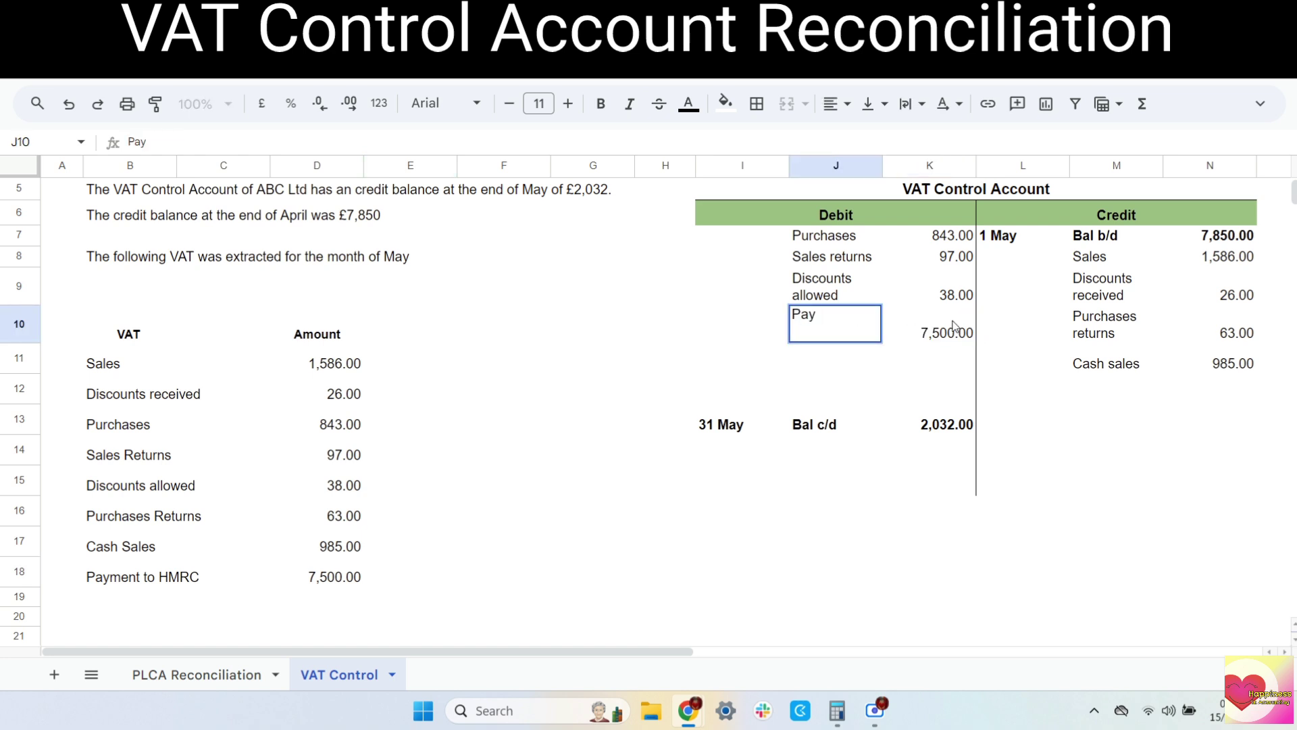
text(ment to HMRC)
key(Return)
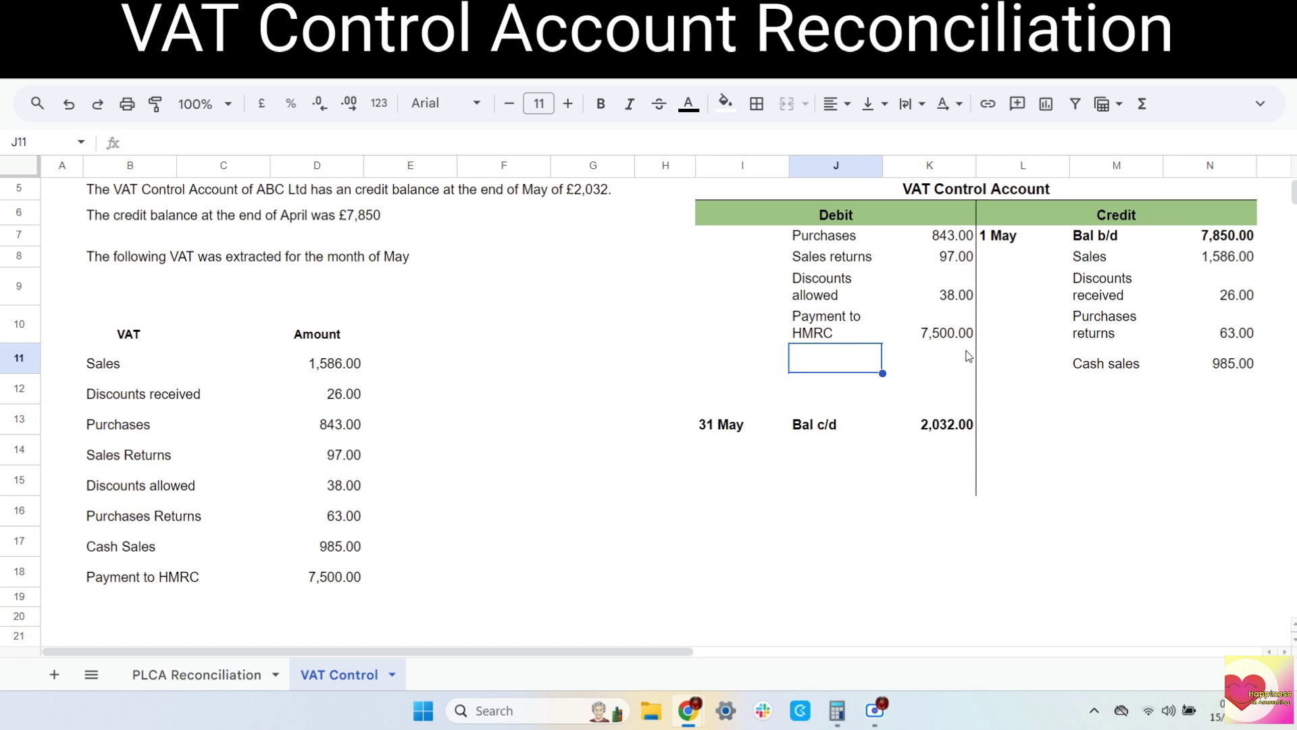
Apply a bottom border to the debit and credit amount cells in the Bal c/d row as total lines
click(947, 425)
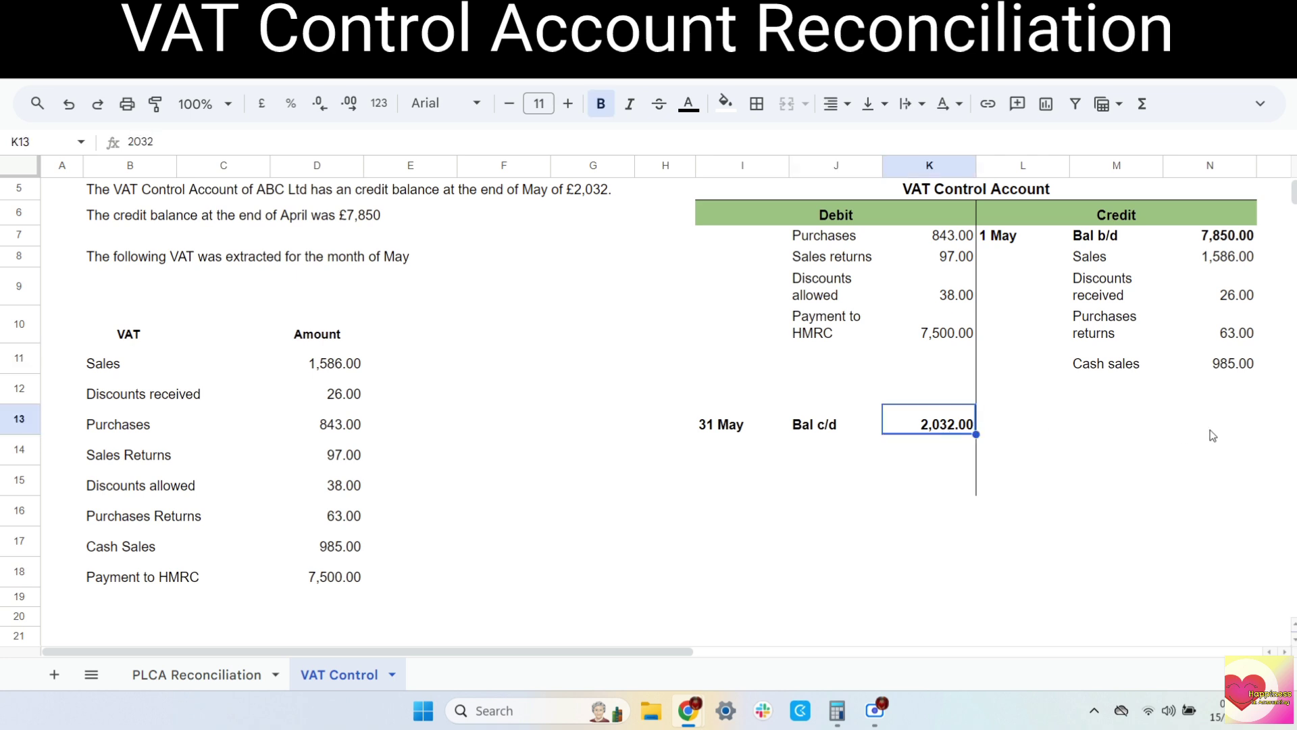
ctrl+click(1210, 422)
click(757, 104)
click(858, 173)
click(1226, 458)
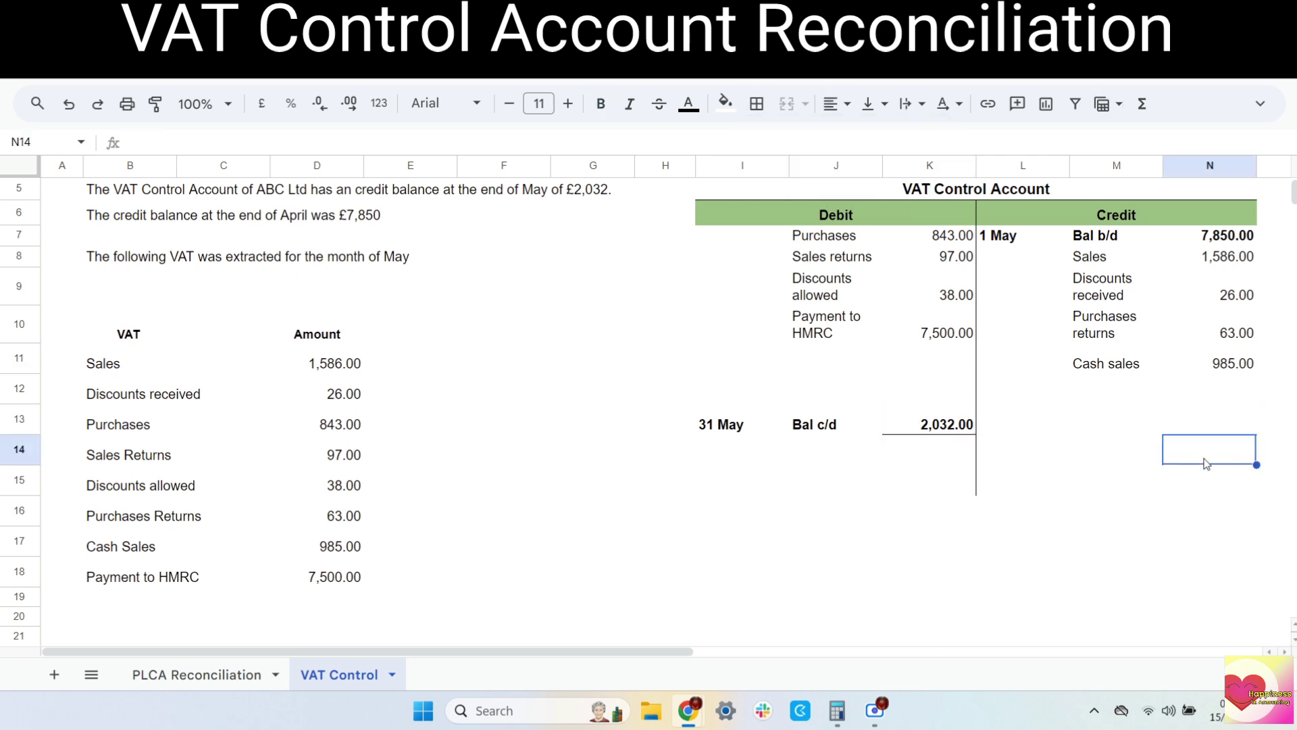
Add up 7850, 1586, 26, 63 and 985 in Calculator and enter 10510 as the credit total in N14
click(837, 710)
text(7850+1586)
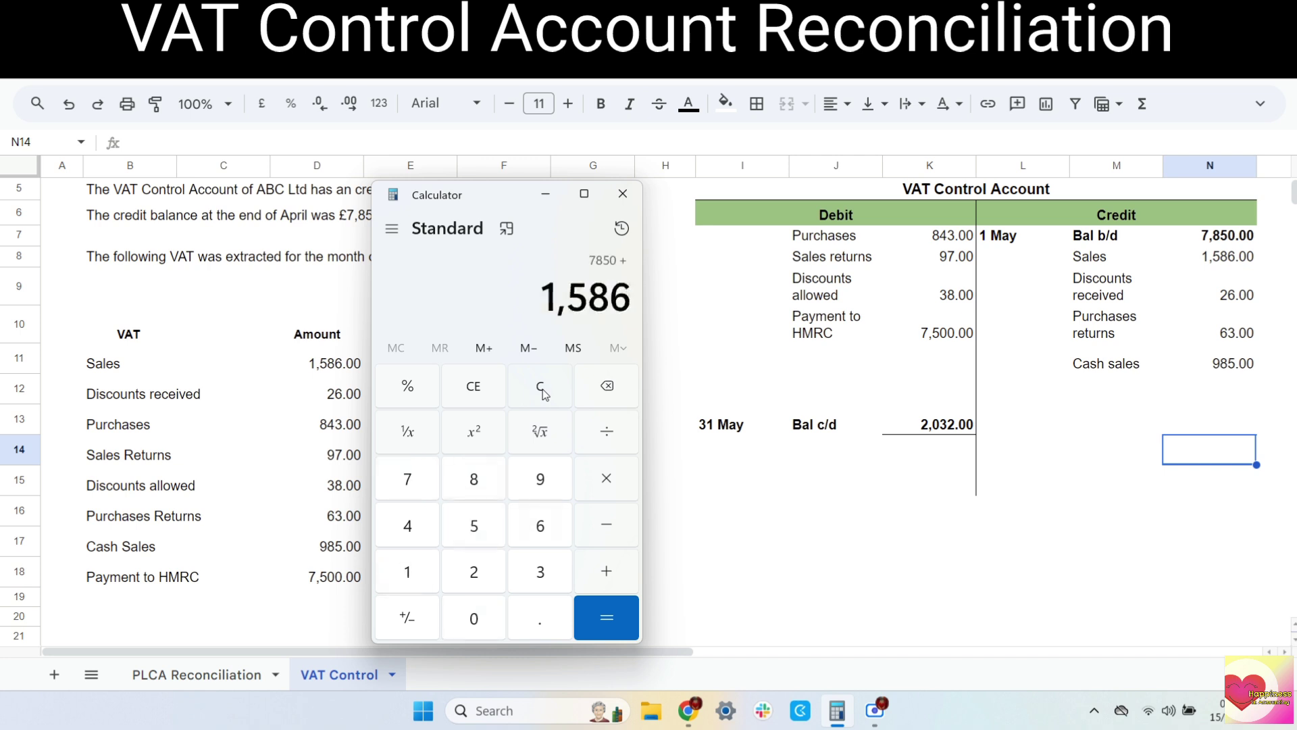
text(+26+63+985=)
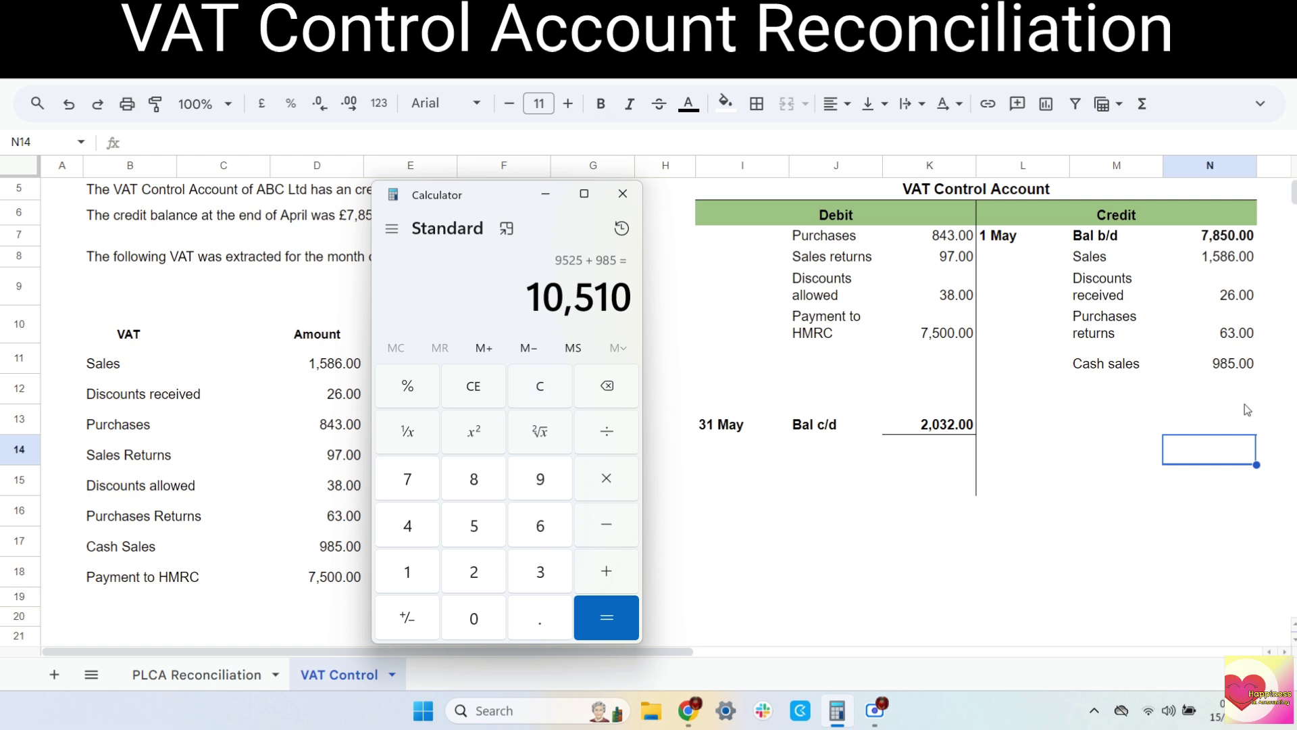
click(1184, 448)
text(10510)
Add up 843, 97, 38, 7500 and 2032 in Calculator and enter 10510 as the debit total in K14
click(929, 449)
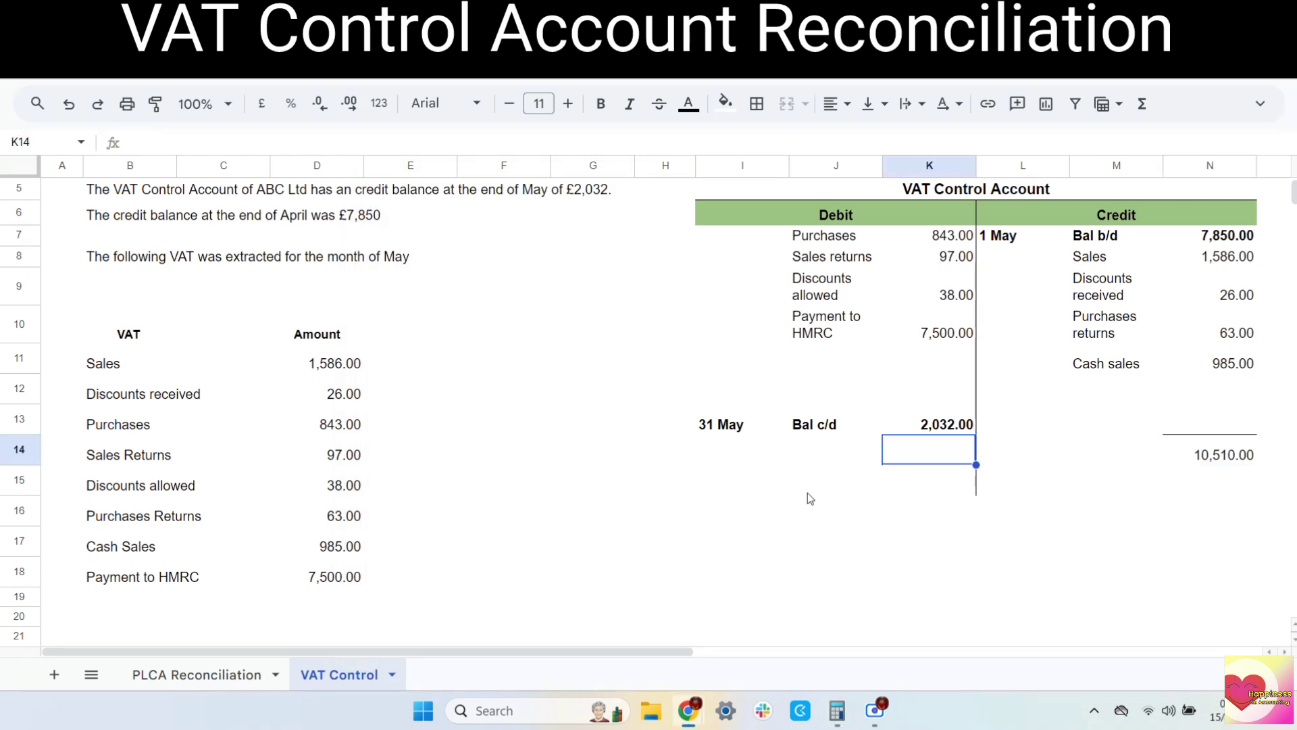
click(837, 709)
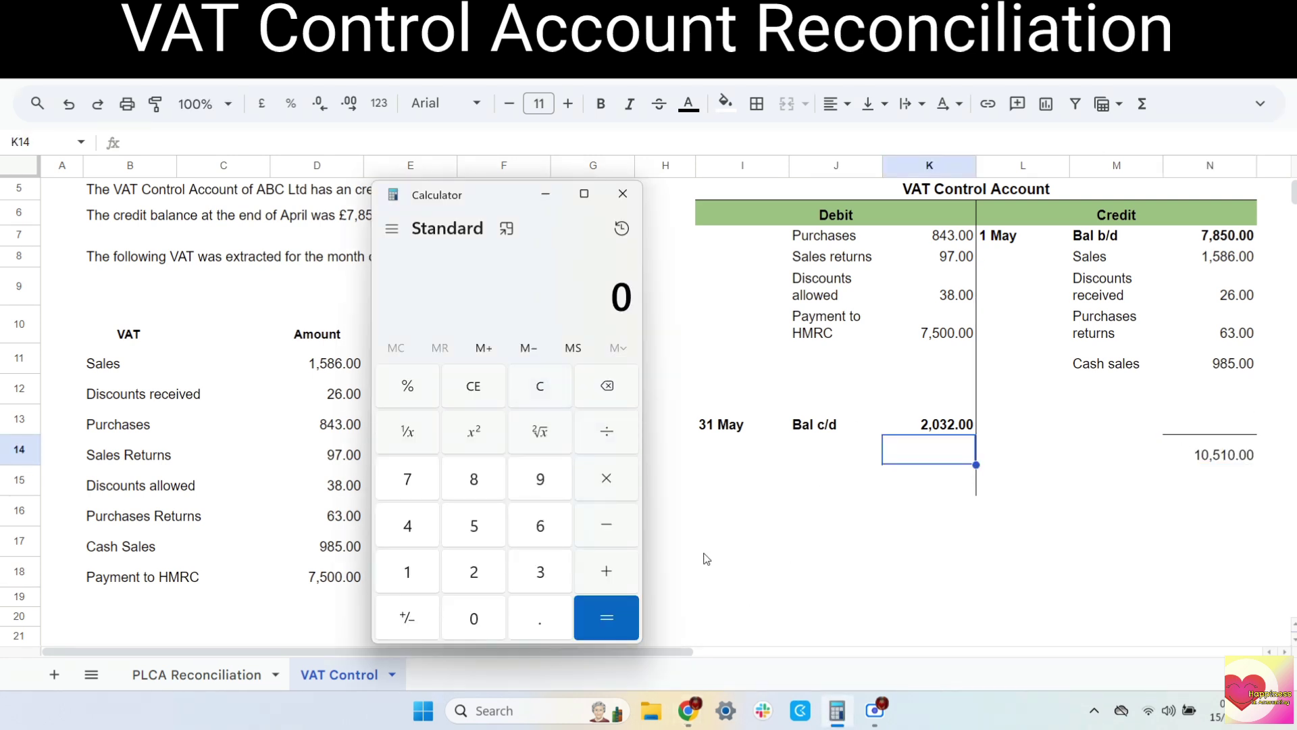
text(843+97+38+7500+2032)
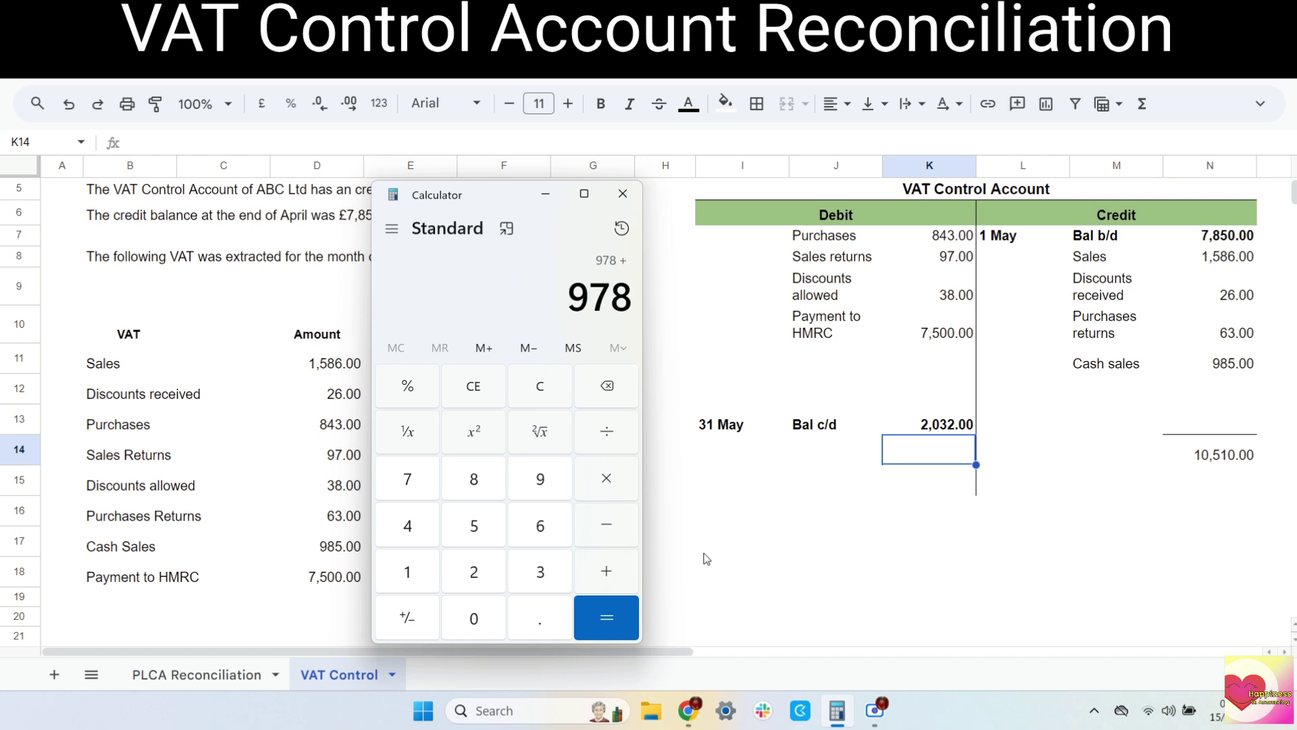
key(Return)
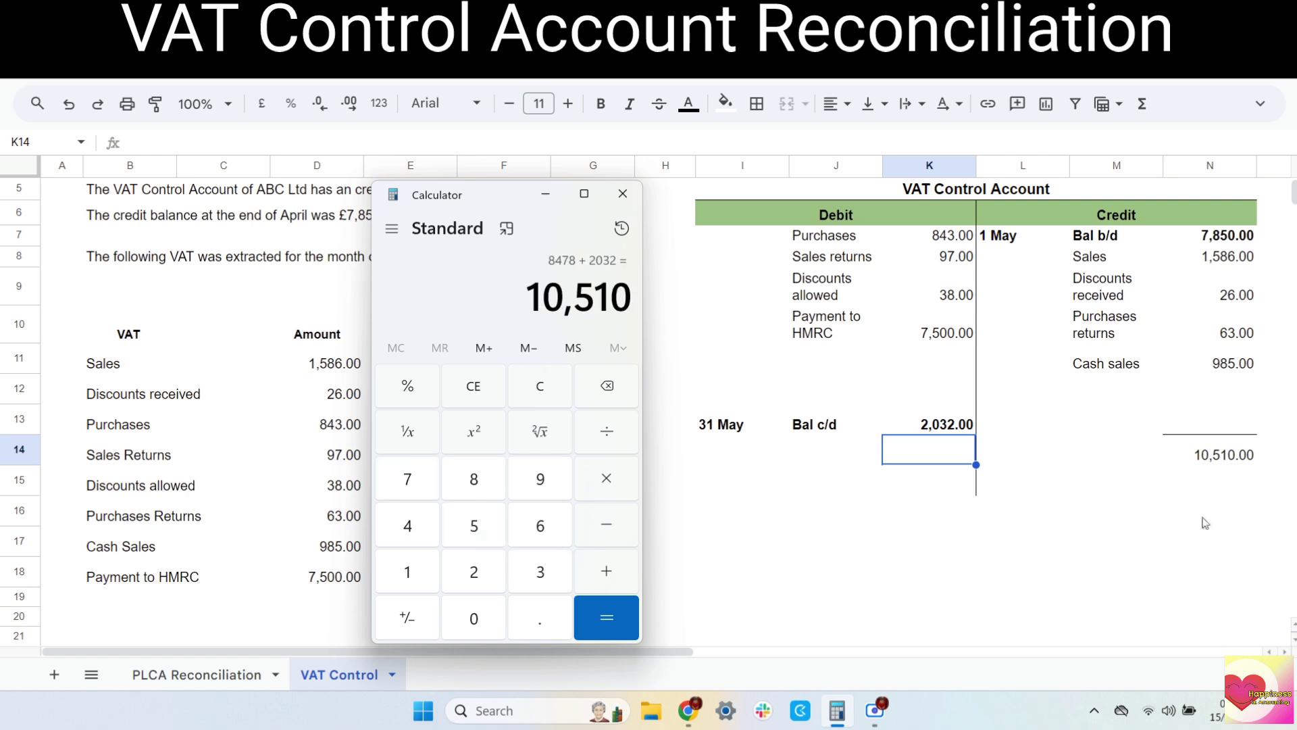
click(920, 450)
text(10510)
key(Return)
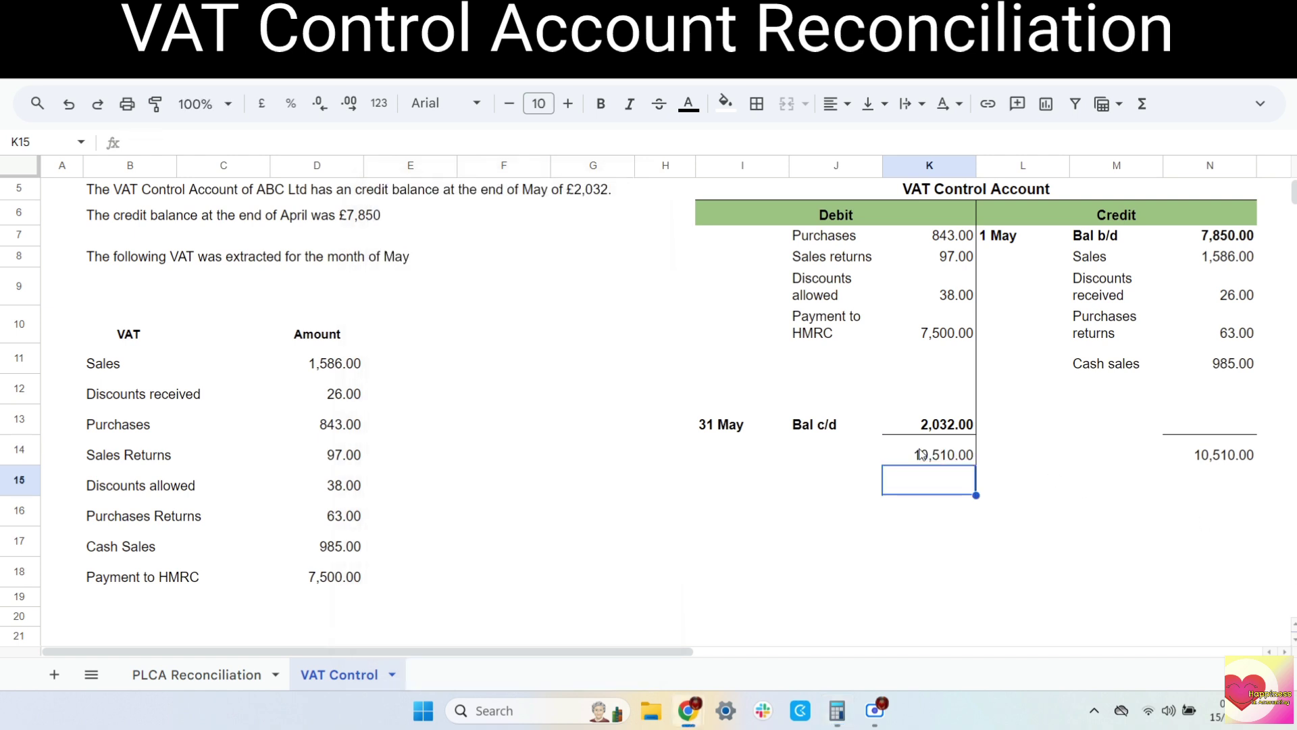
Add a bold "Bal b/d" entry of 2032 below the total on the credit side of the VAT Control Account
click(1083, 480)
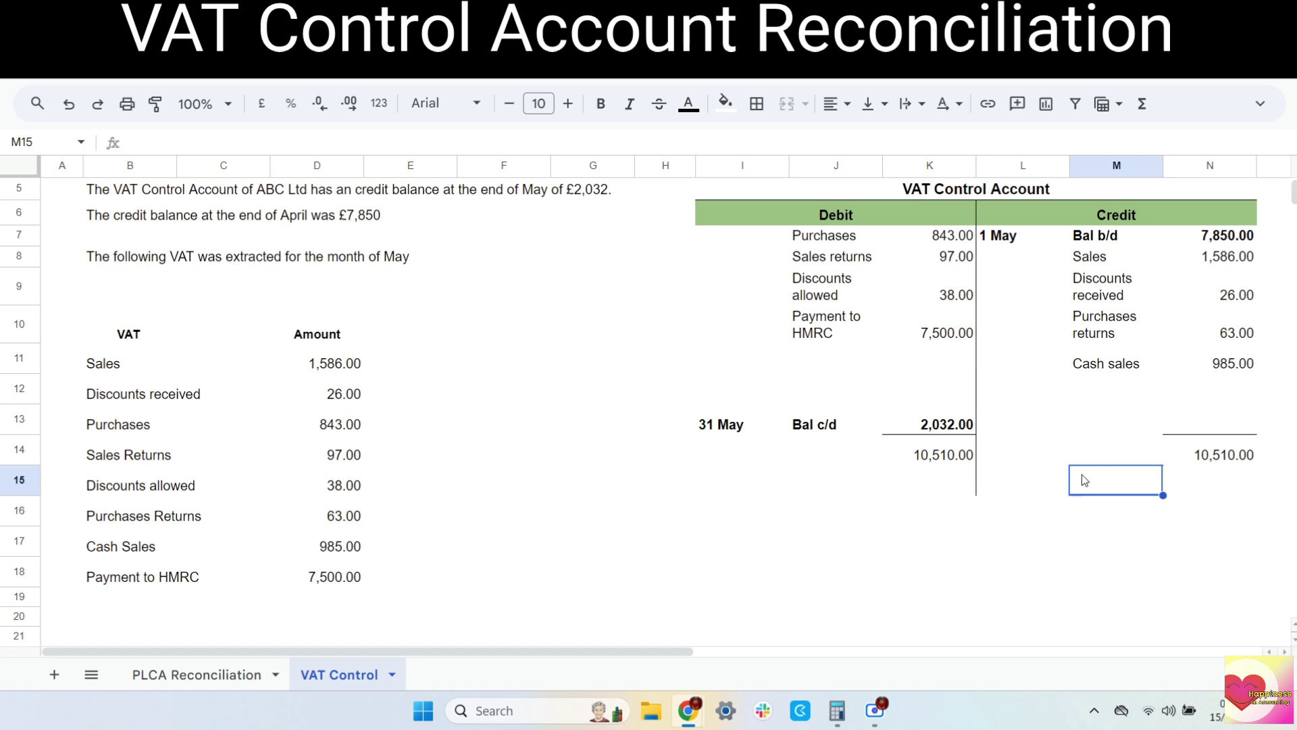
text(B)
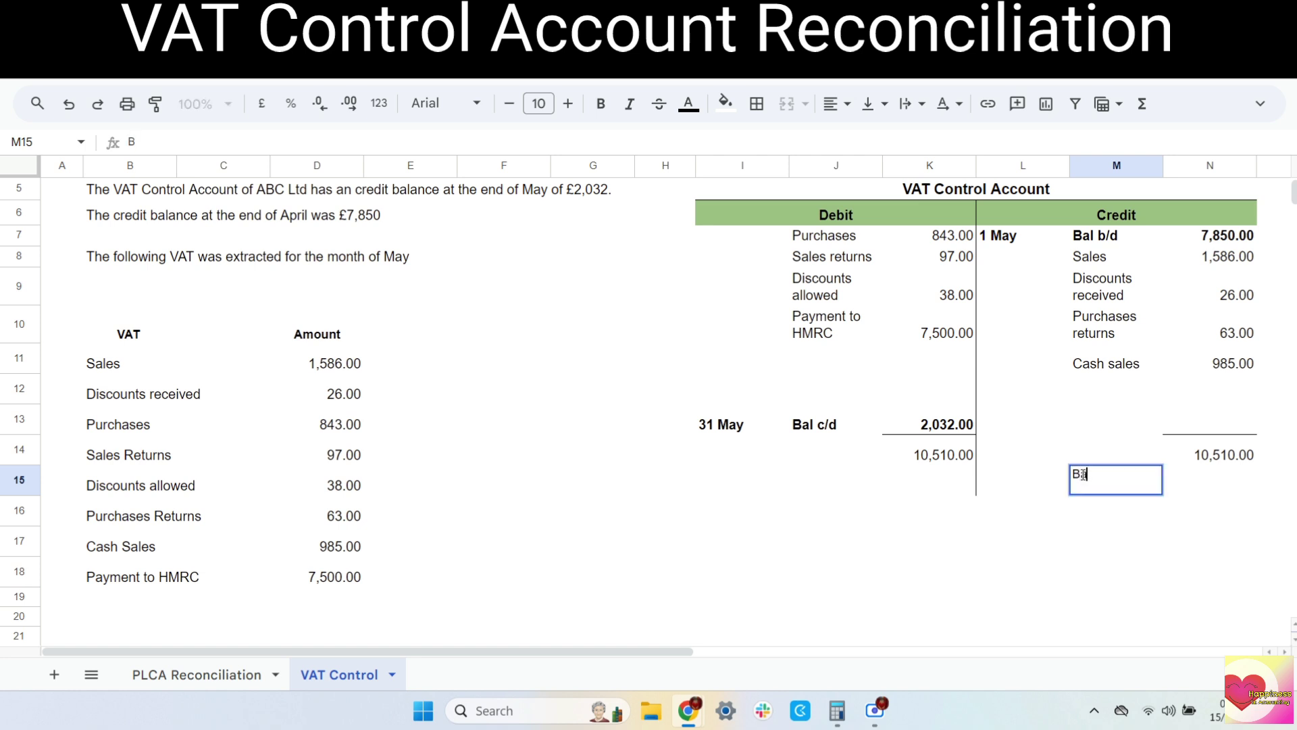
text(al b/d)
key(Tab)
text(2)
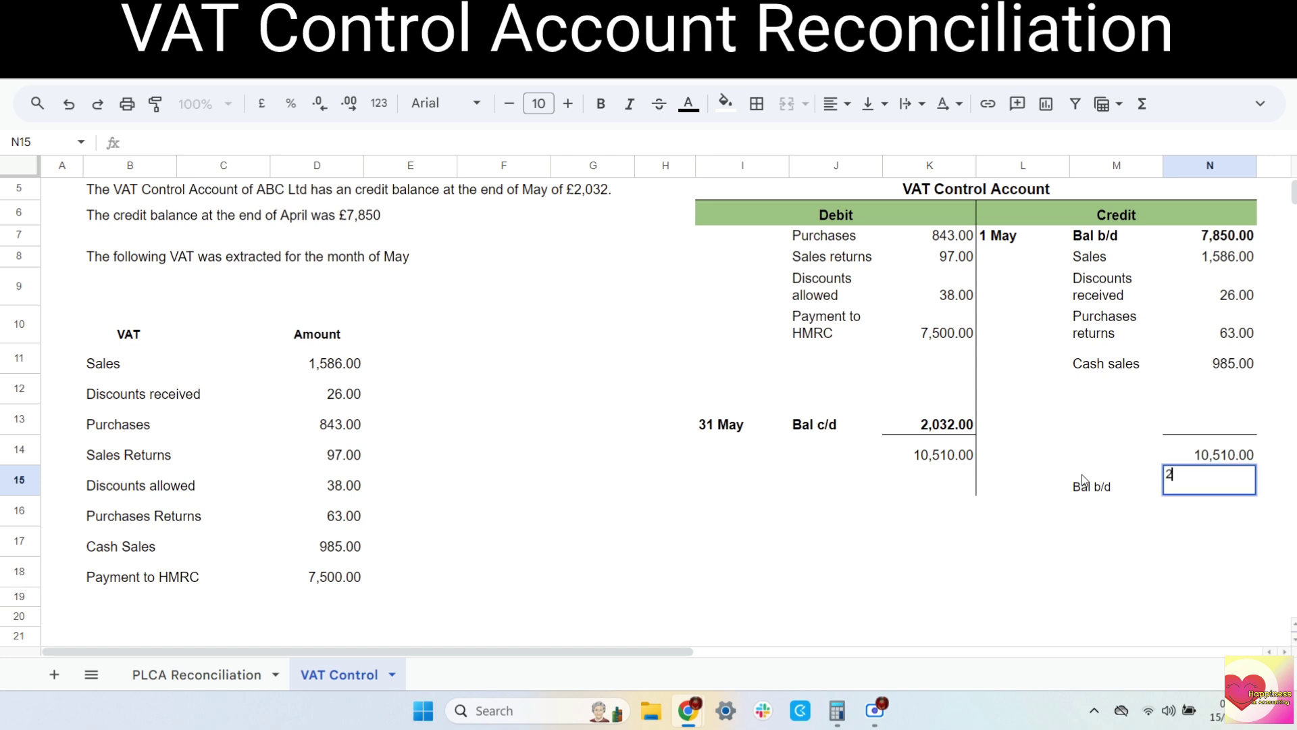
text(032)
drag(1083, 480, 1182, 487)
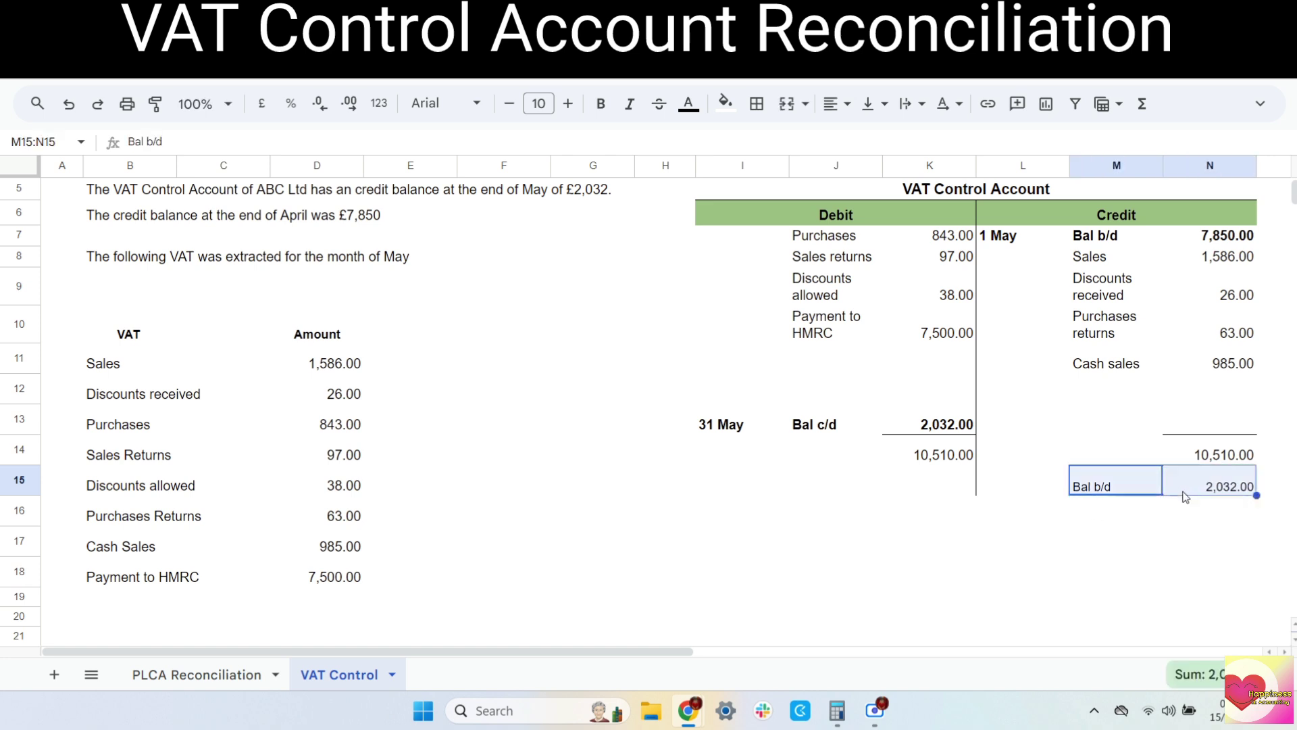
key(ctrl+b)
click(1144, 540)
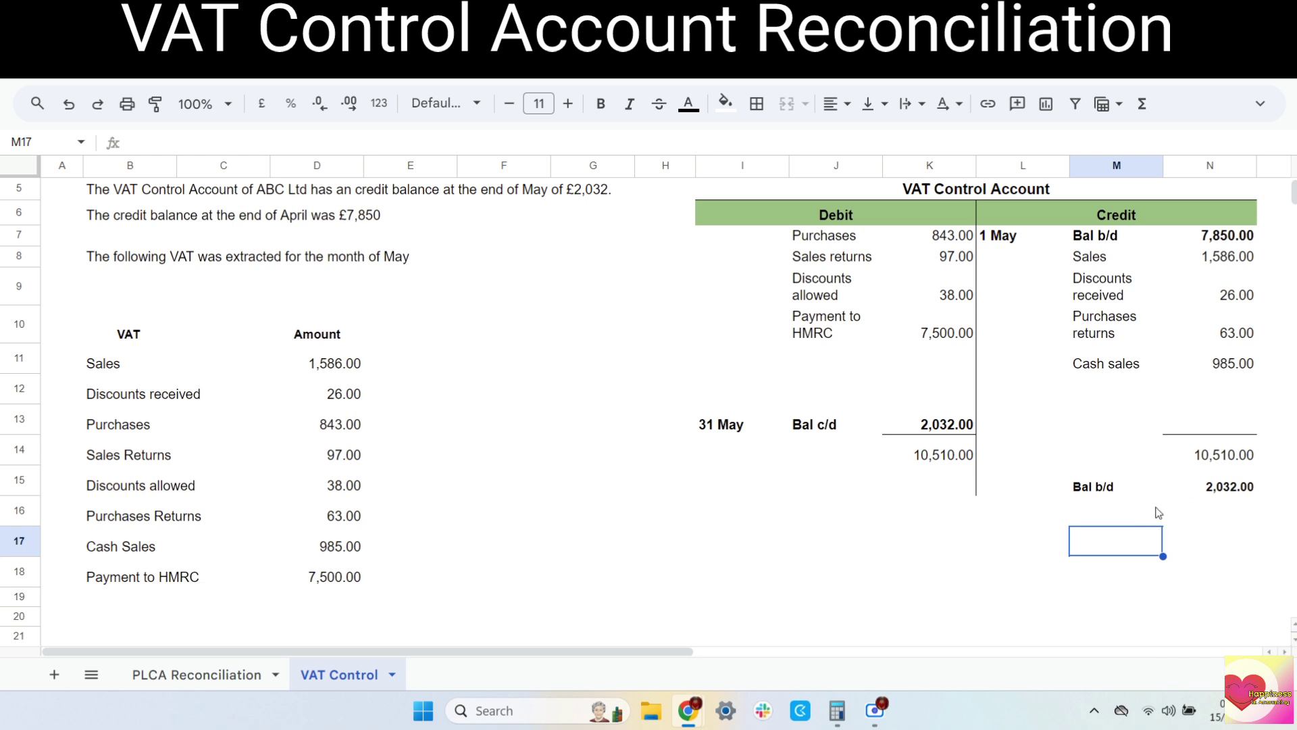